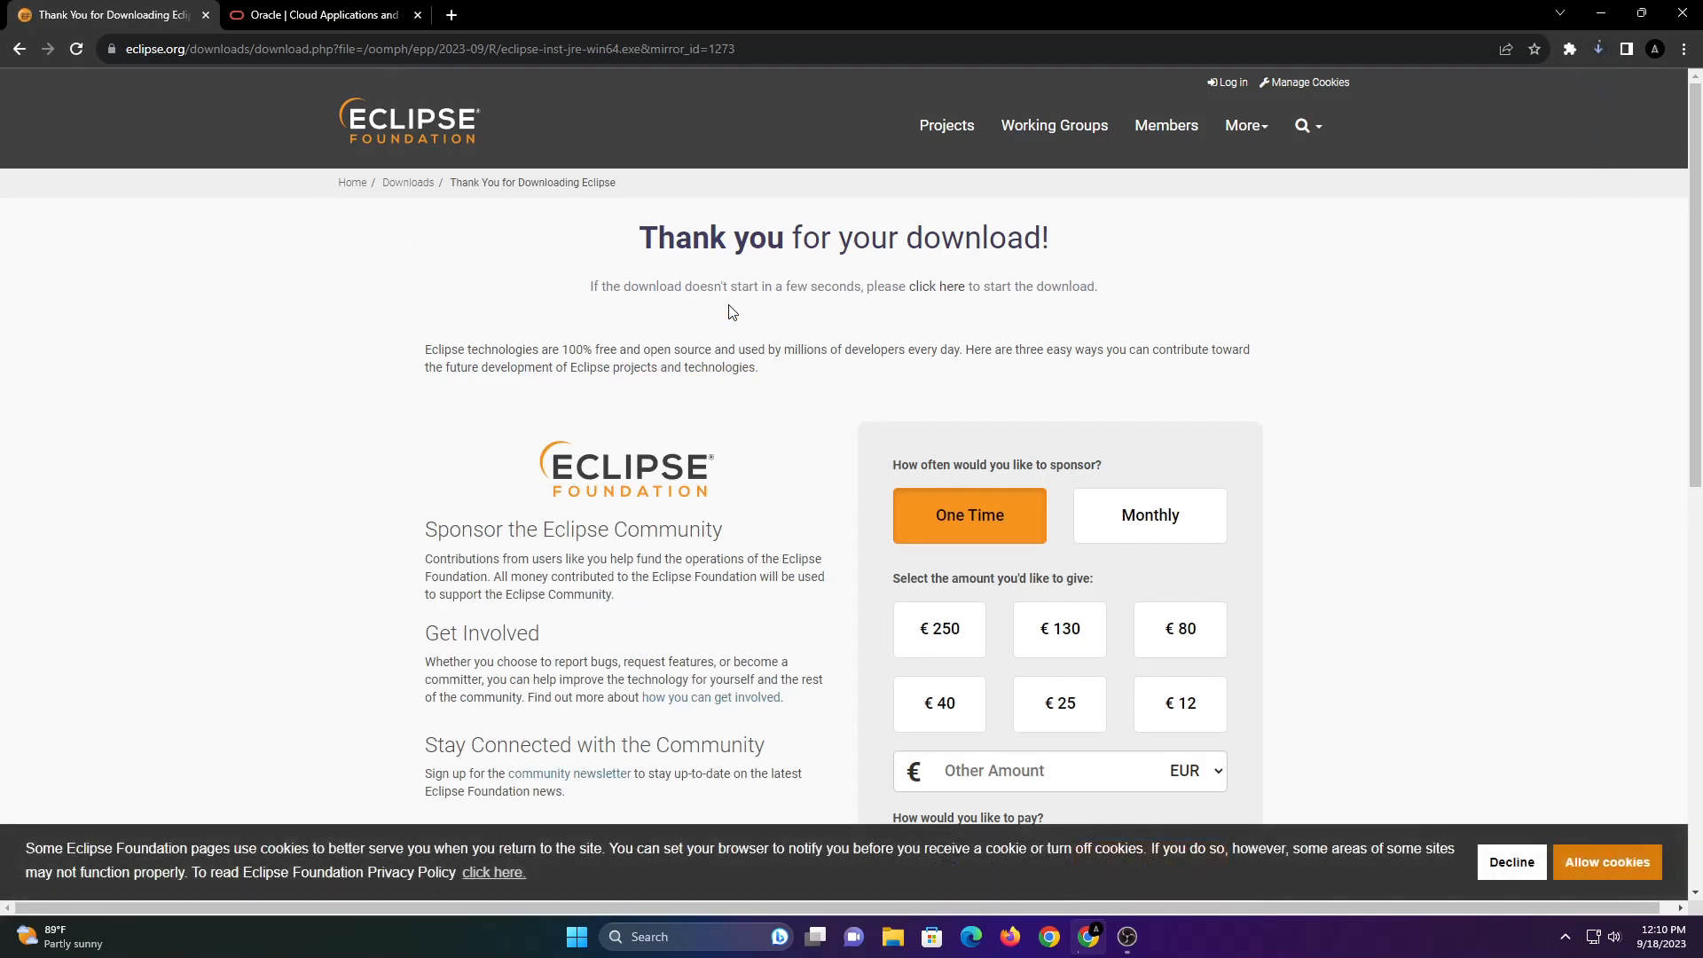
Run the downloaded eclipse-inst-jre-win64.exe and choose the Eclipse IDE for Java Developers package in the installer.
left_click(1602, 47)
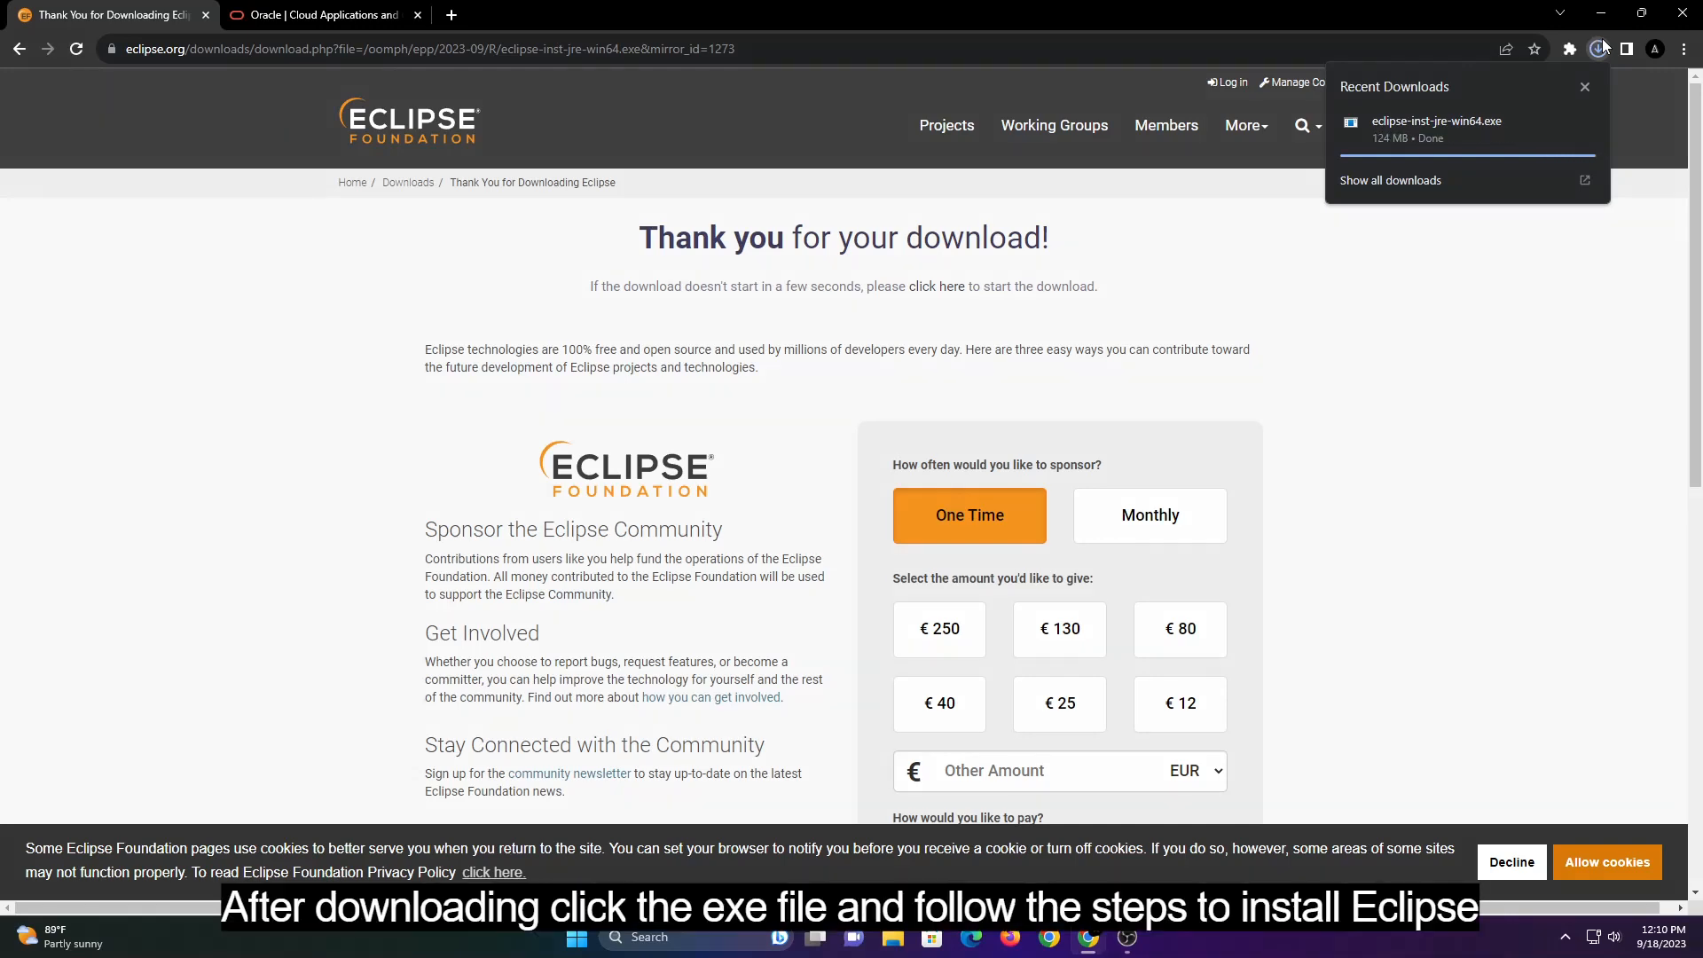
left_click(1479, 124)
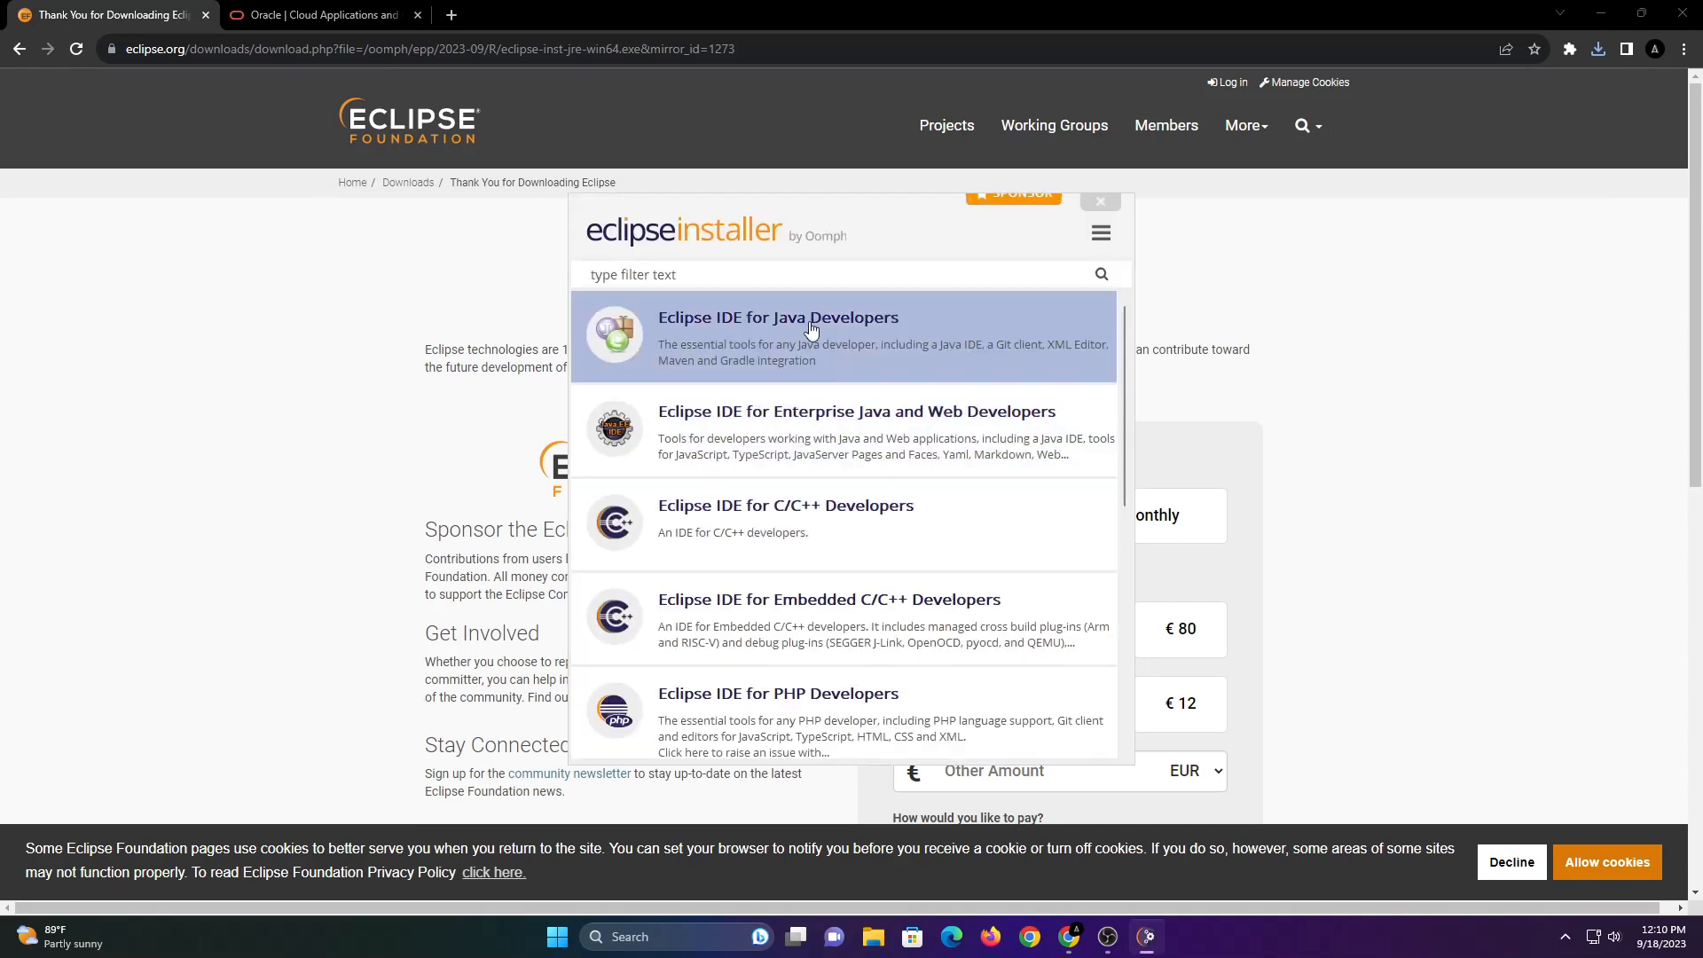
scroll(817, 336, "down", 6)
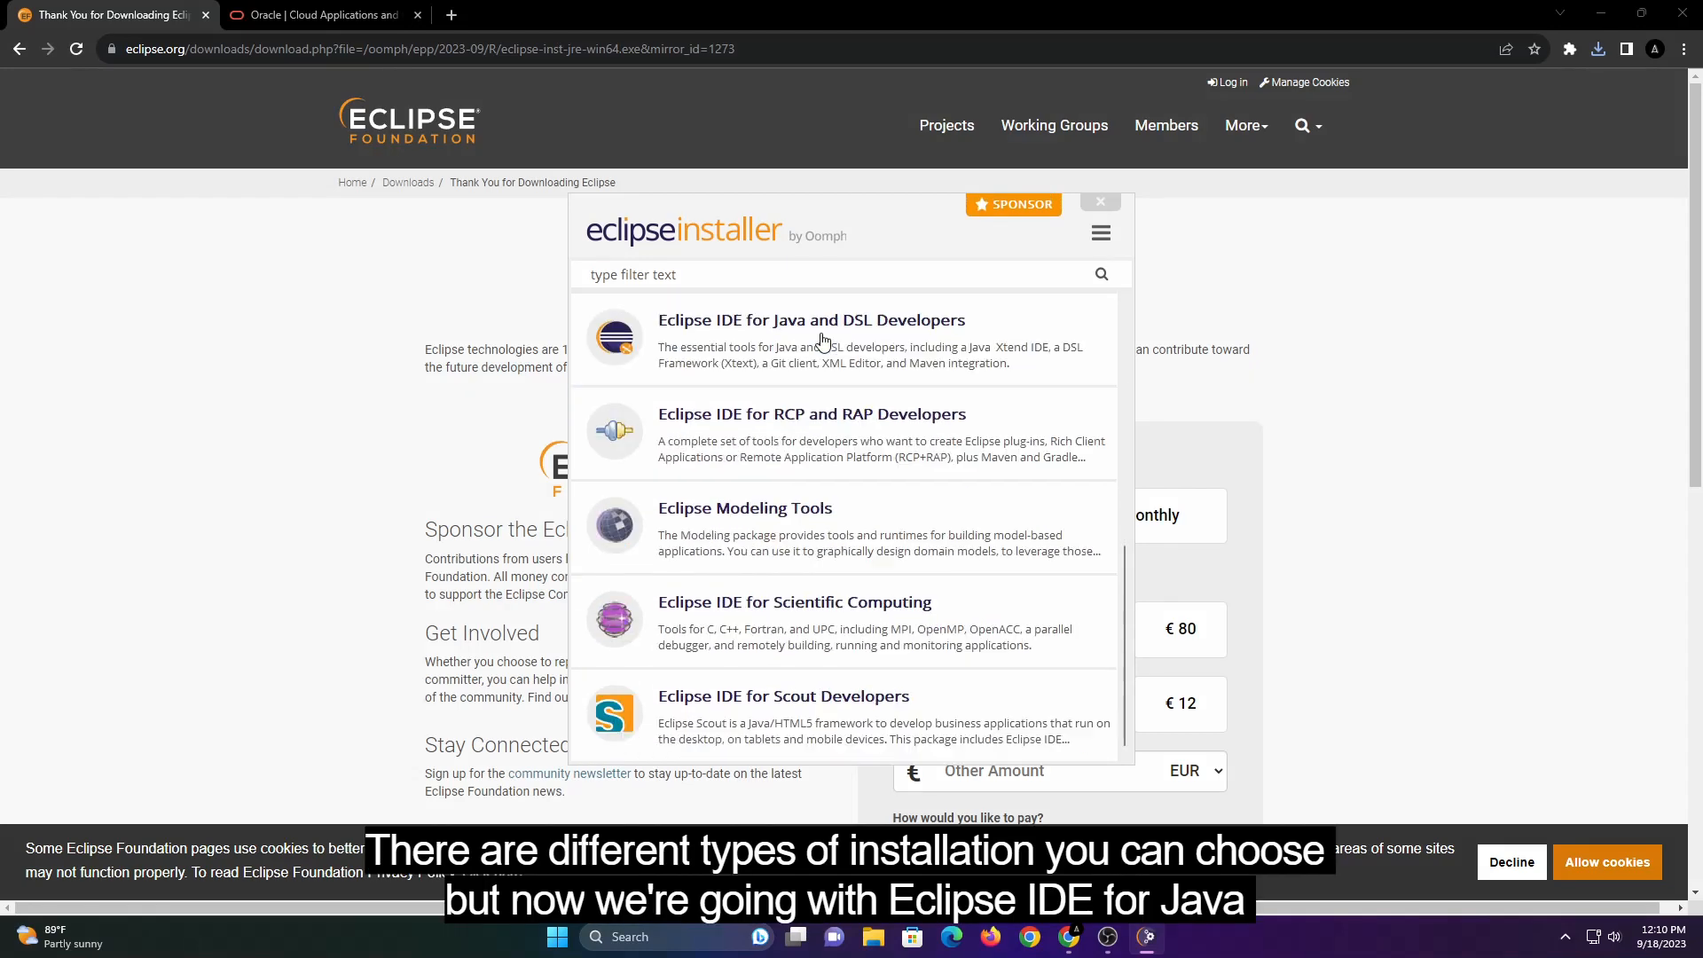
scroll(824, 346, "up", 6)
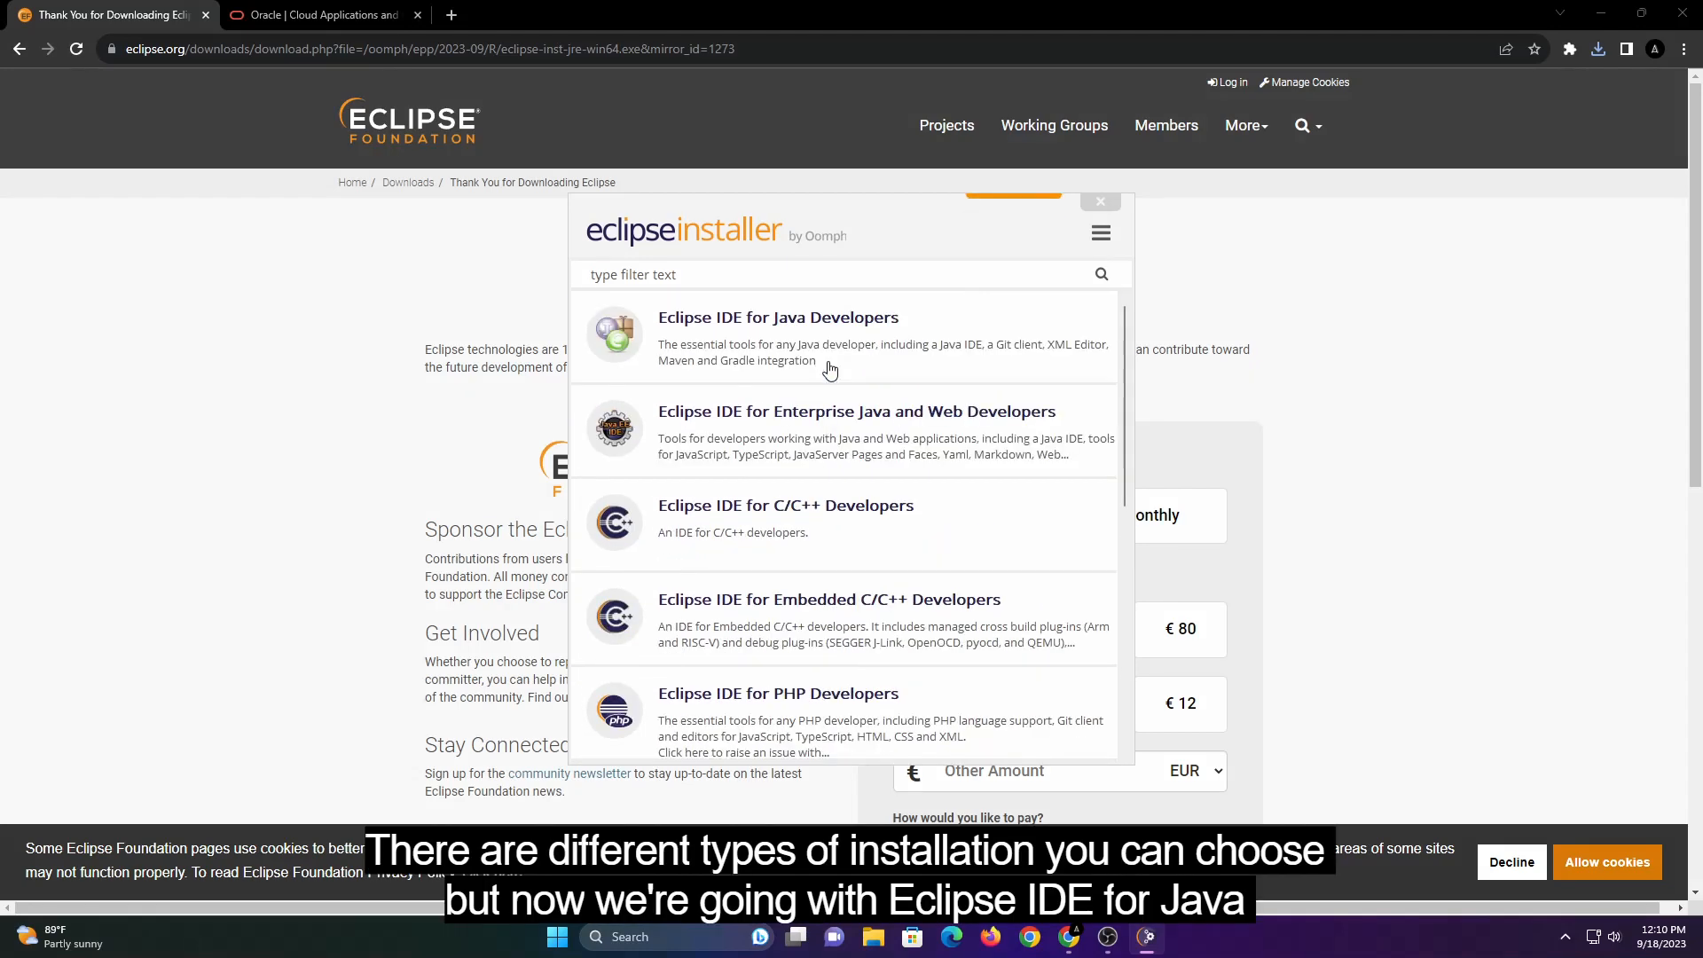
left_click(810, 328)
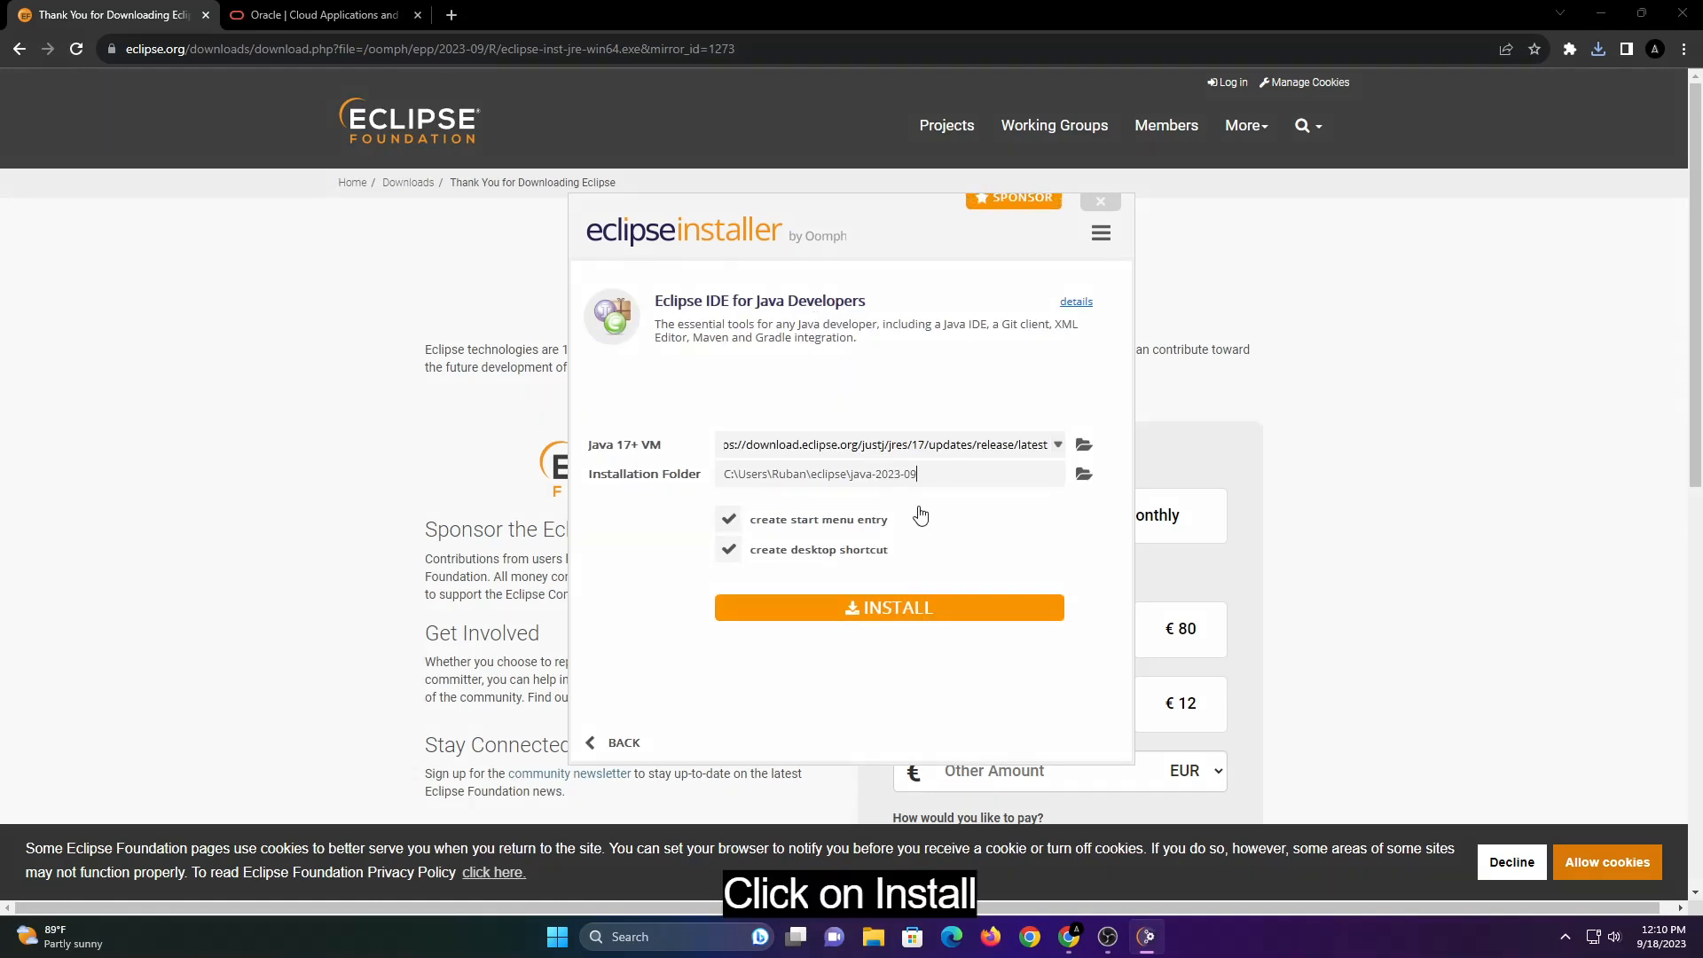
Install Eclipse IDE for Java Developers with the default settings and launch it in the default workspace.
left_click(920, 612)
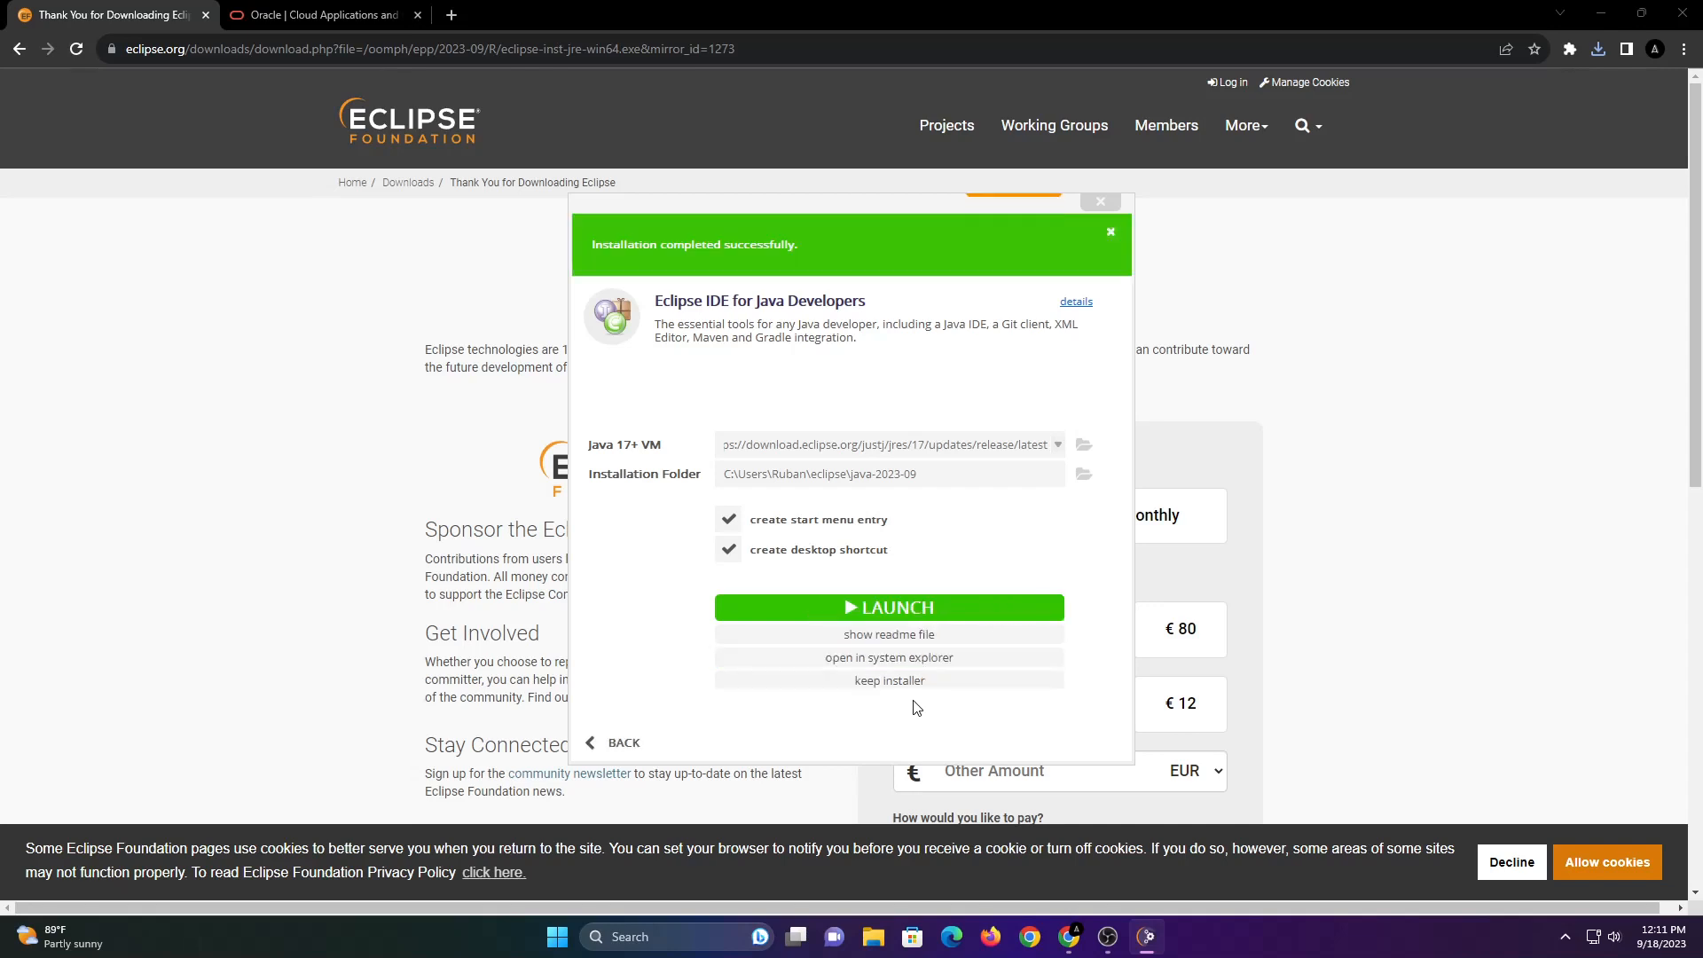
left_click(896, 609)
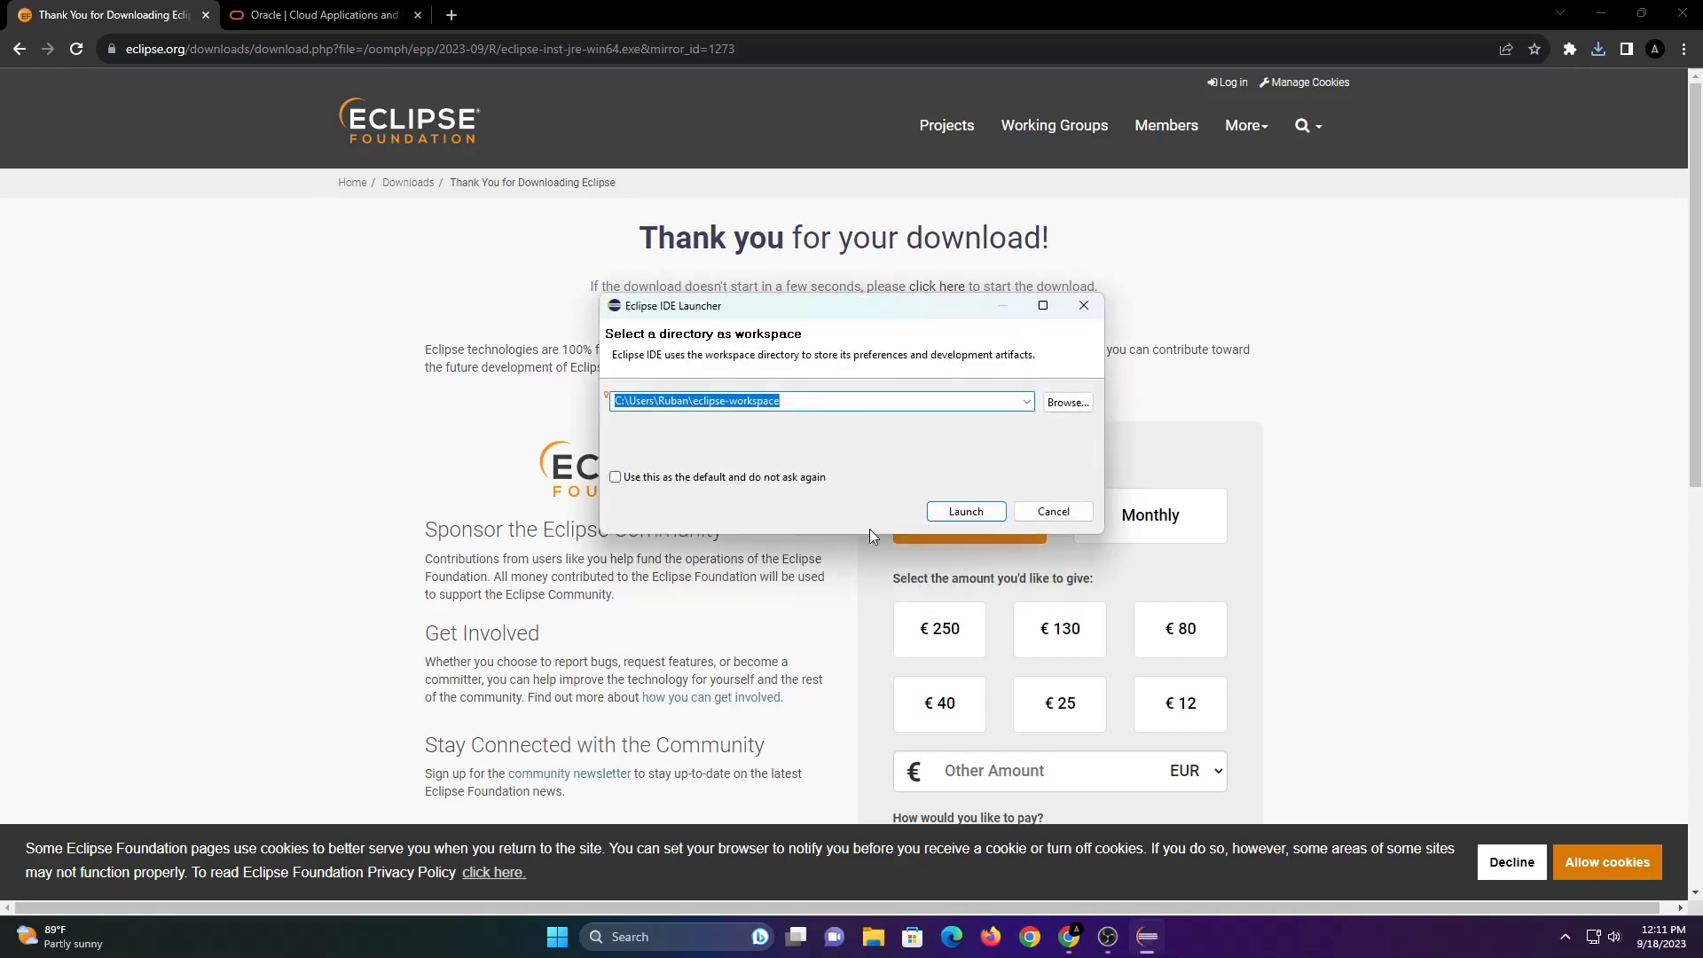
left_click(966, 512)
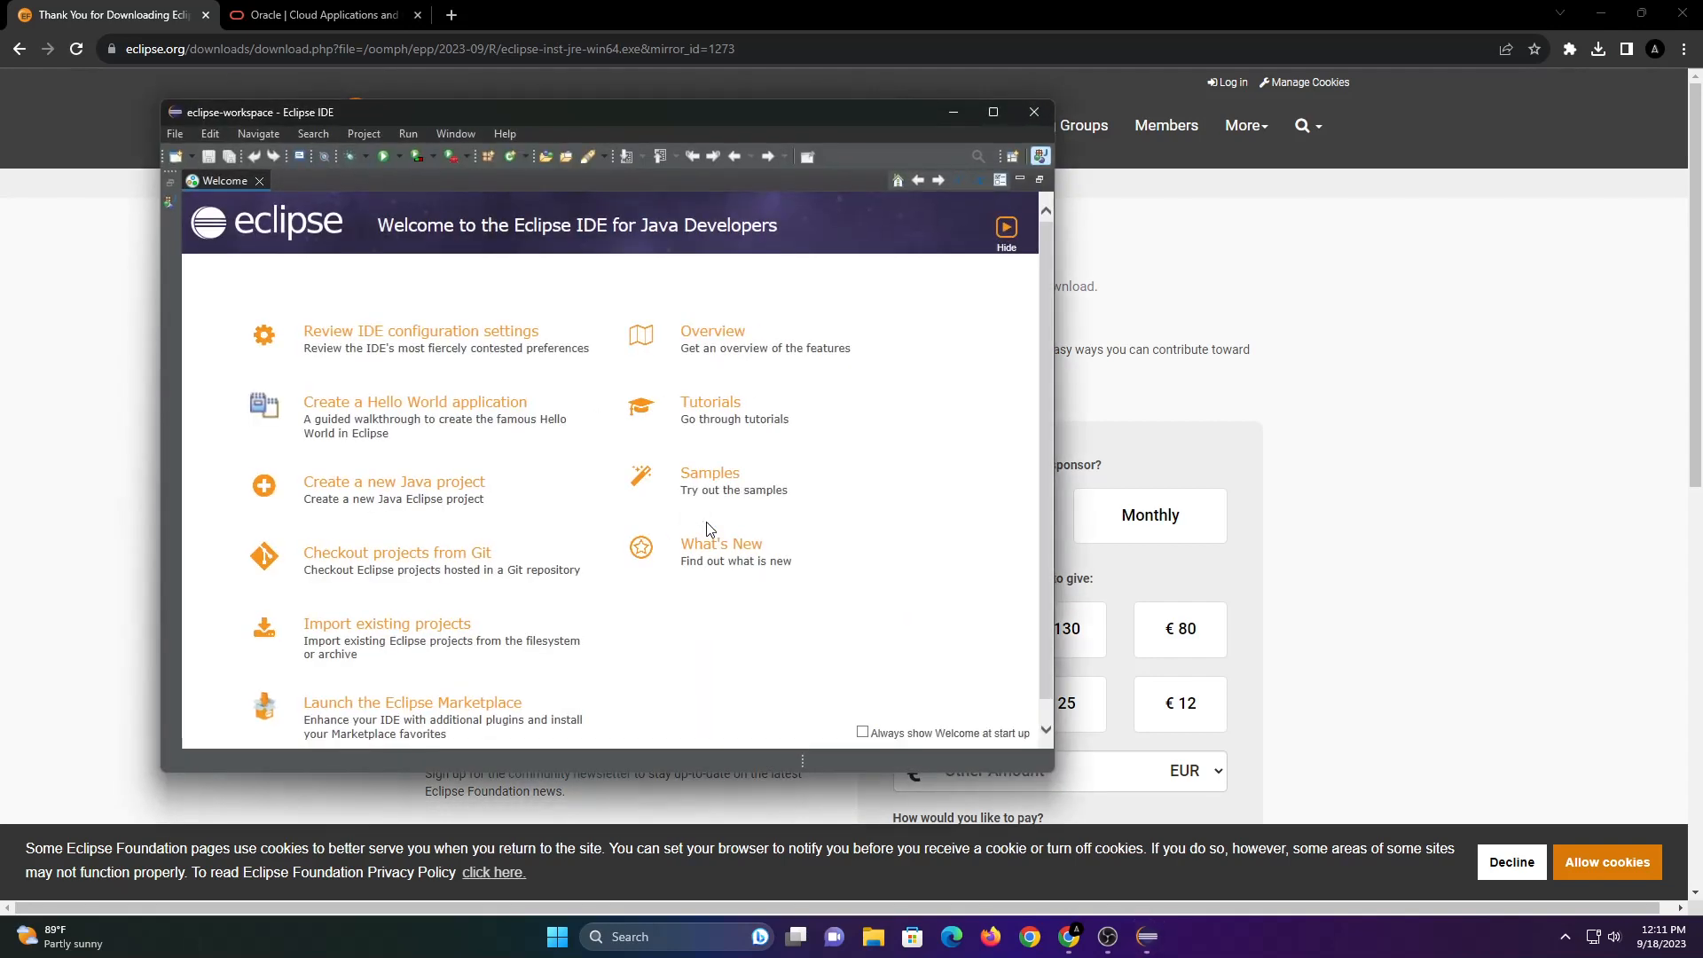
Download the JDK 20 x64 Installer for Windows from the Java Downloads page of the Oracle website.
left_click(315, 14)
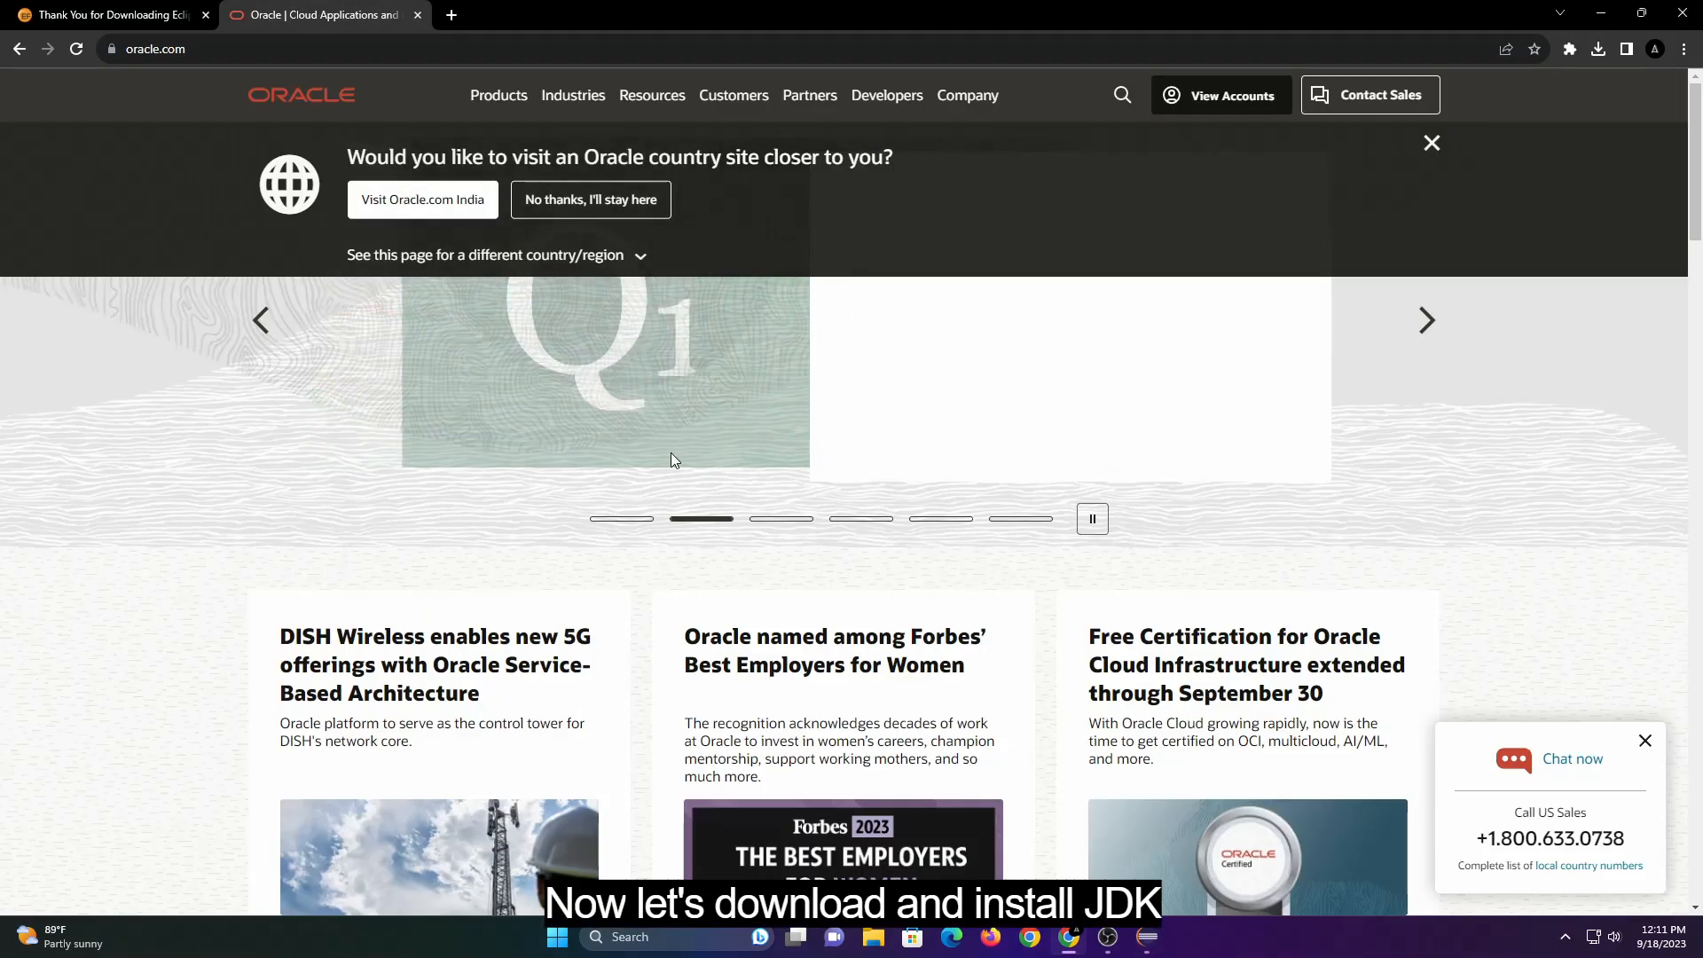
left_click(654, 98)
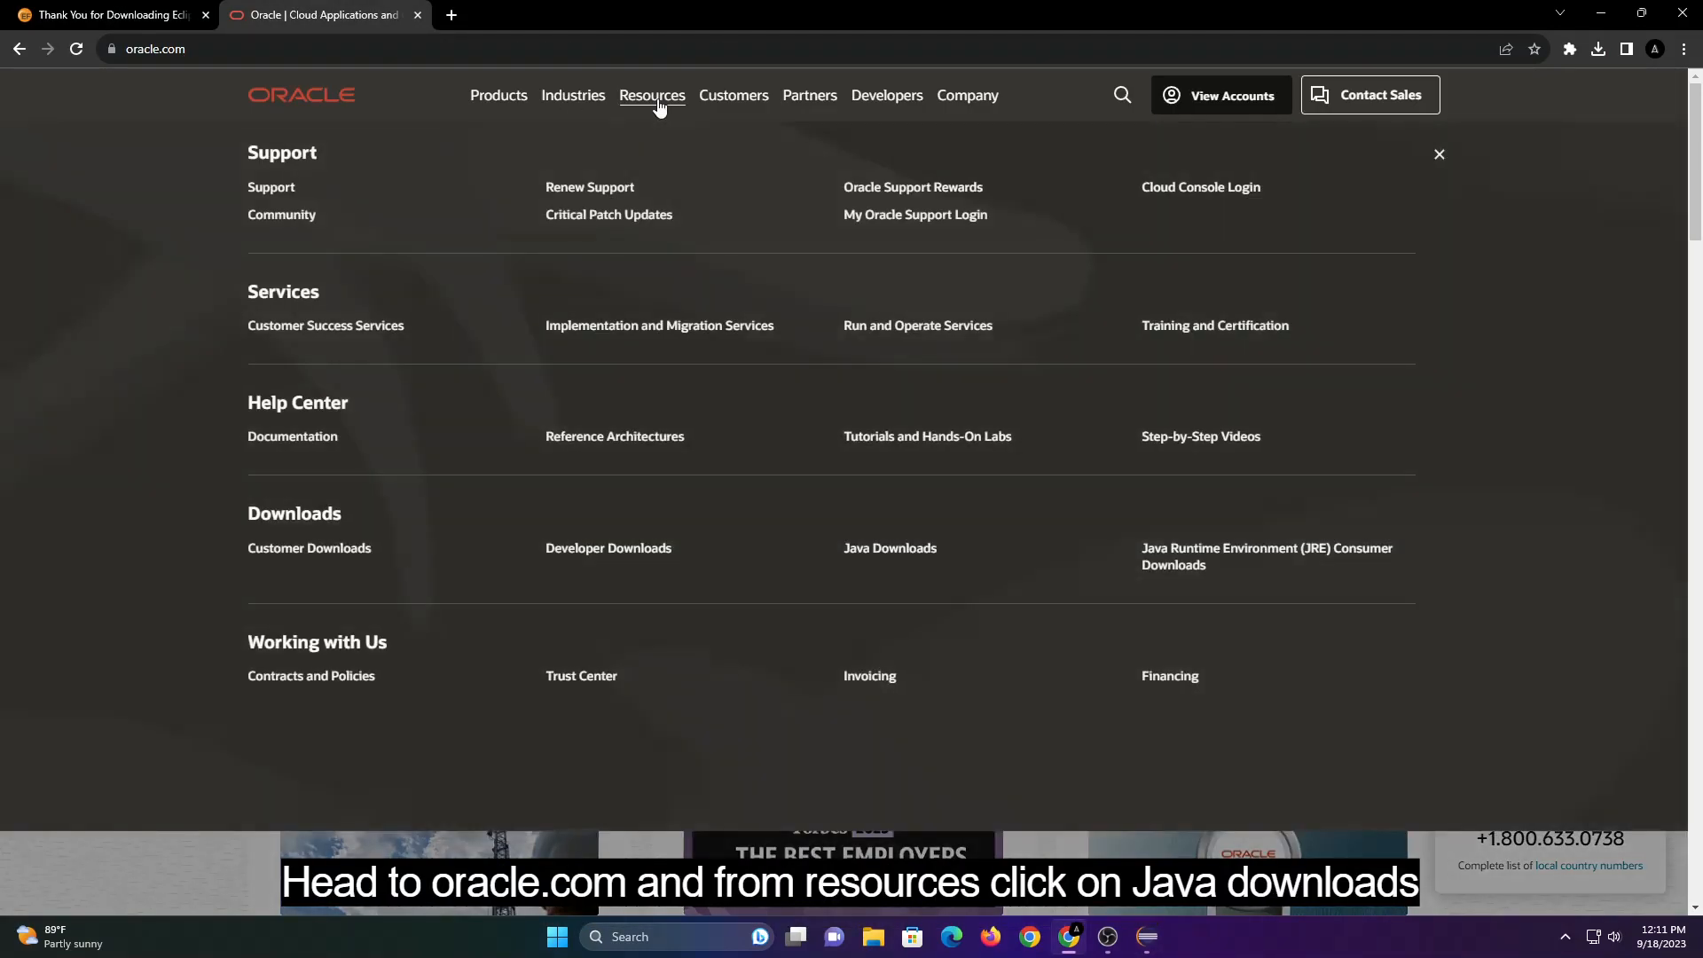
left_click(898, 547)
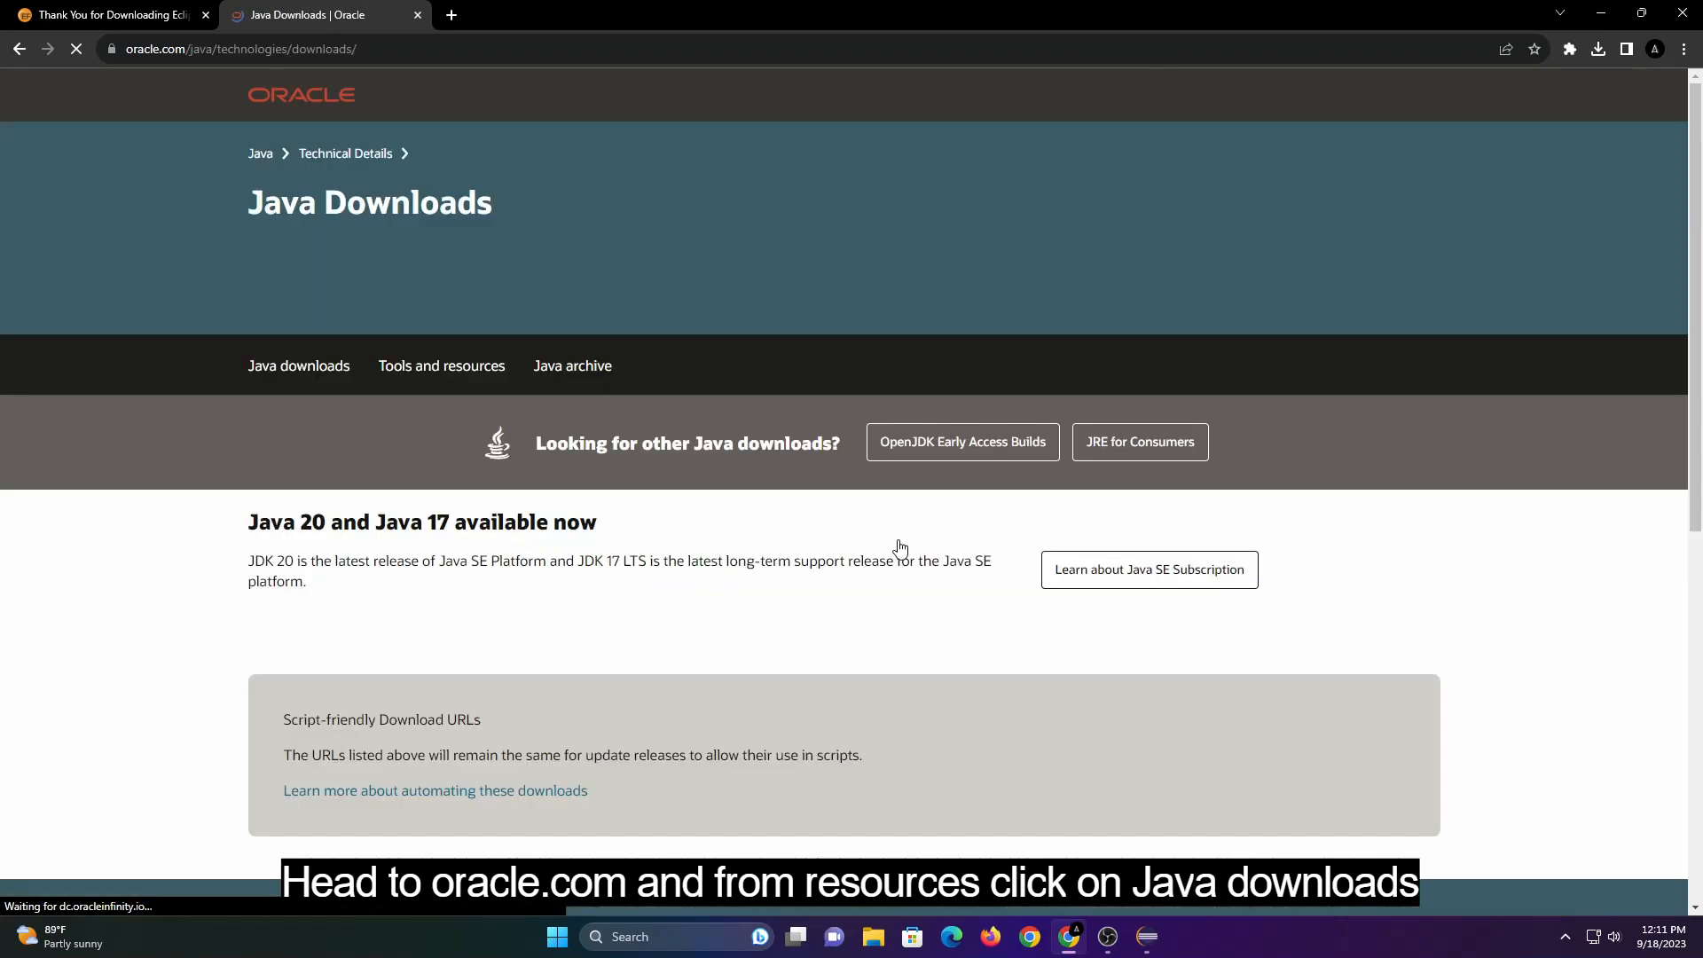
scroll(898, 546, "down", 3)
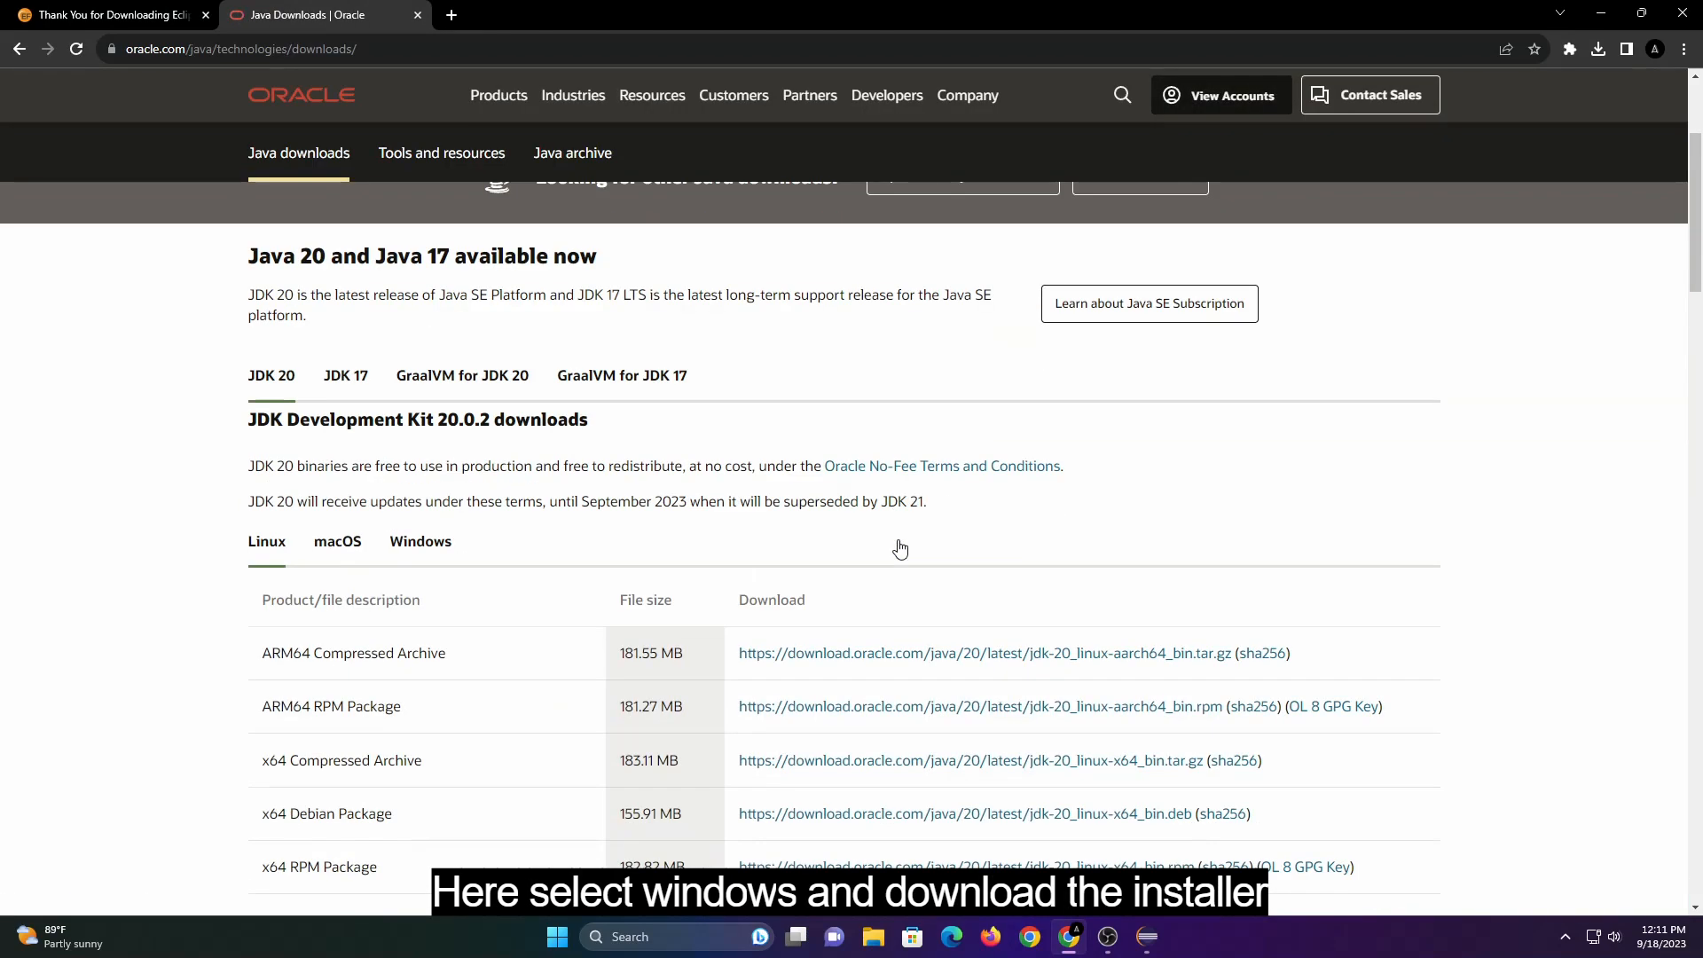
scroll(888, 541, "down", 2)
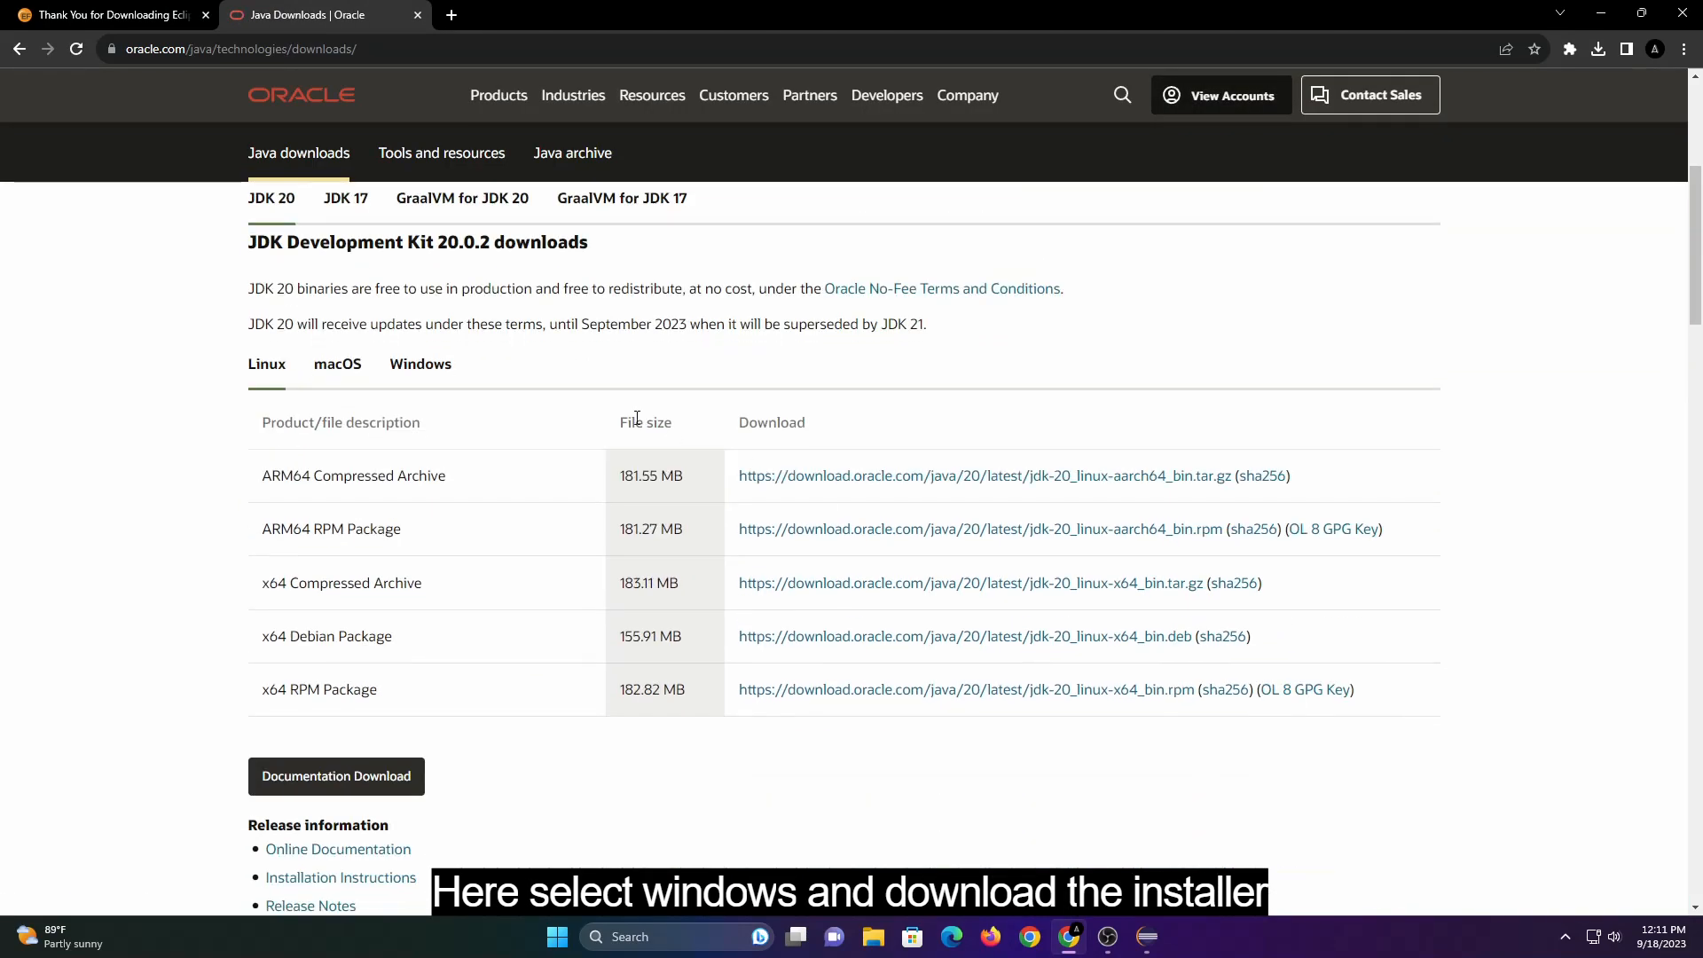
left_click(417, 371)
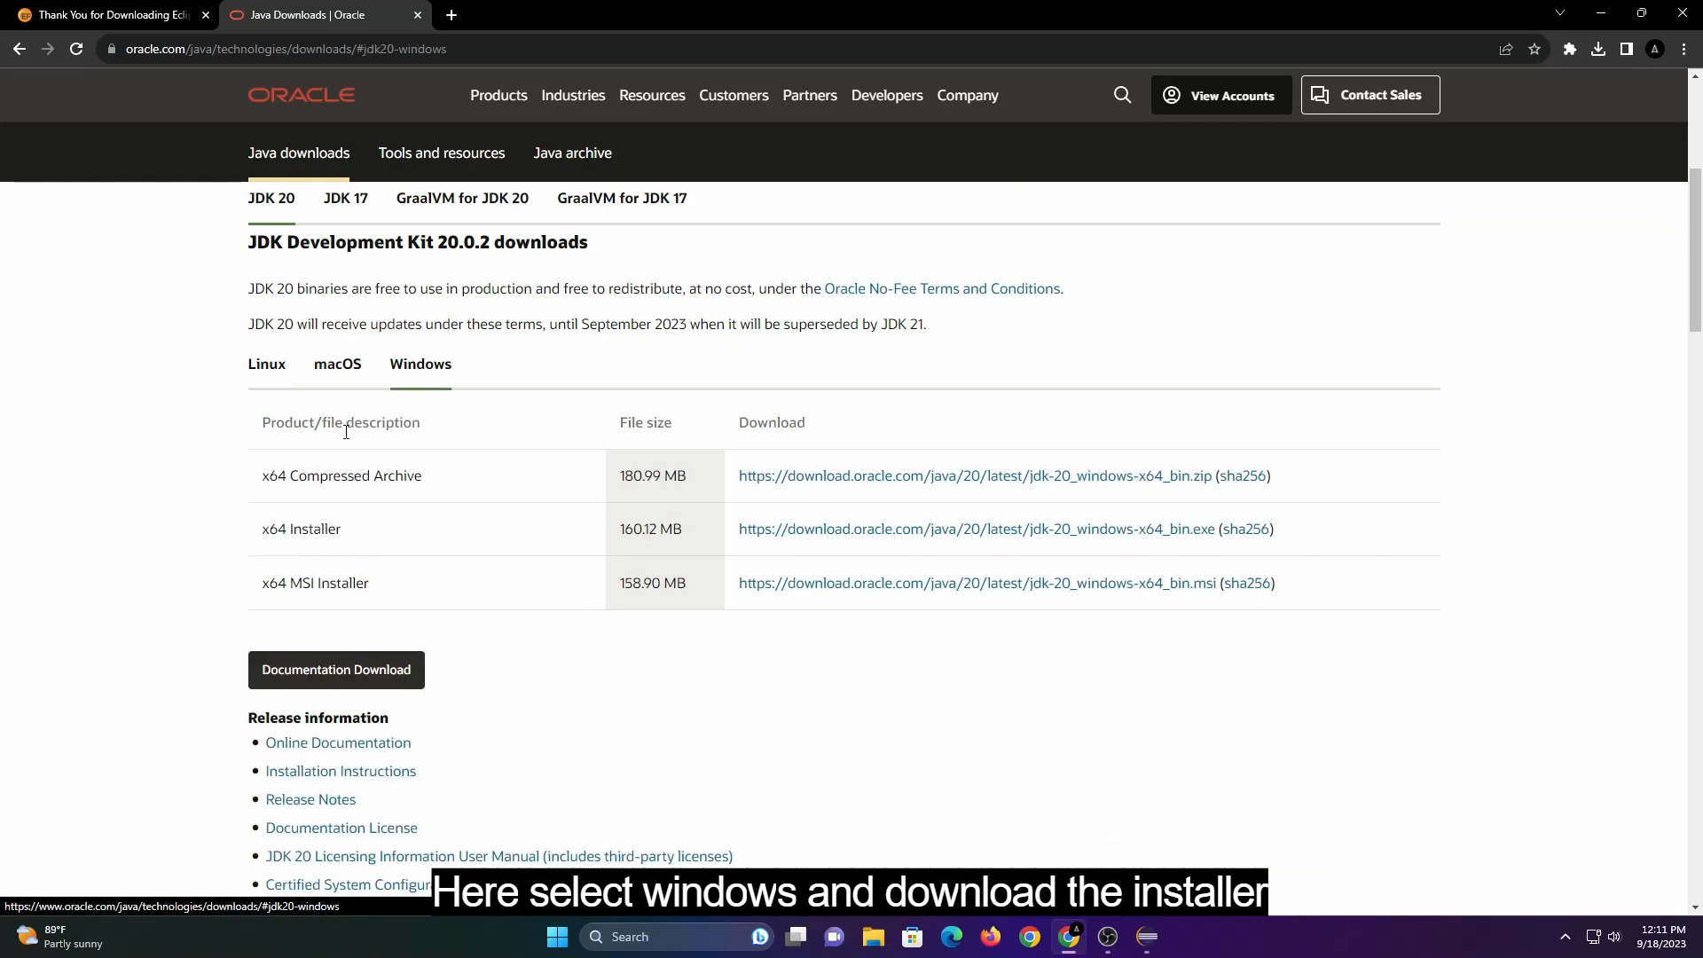
left_click(921, 527)
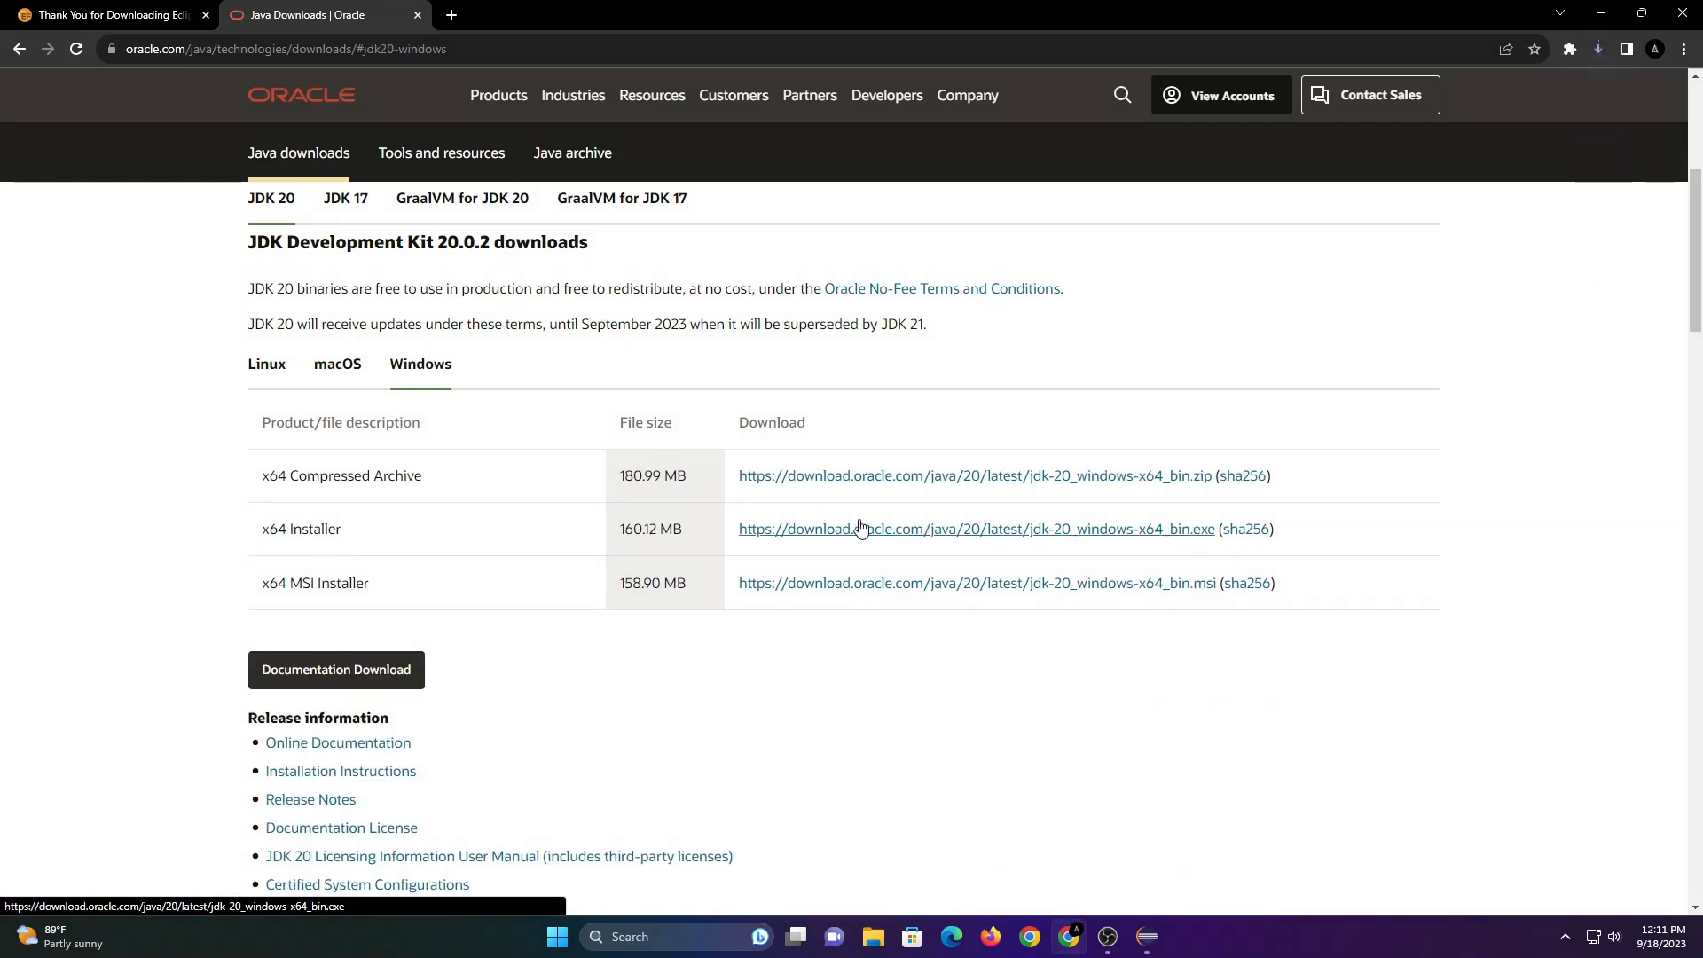
Run jdk-20_windows-x64_bin.exe and install the JDK to the default folder C:\Program Files\Java\jdk-20\.
left_click(1599, 51)
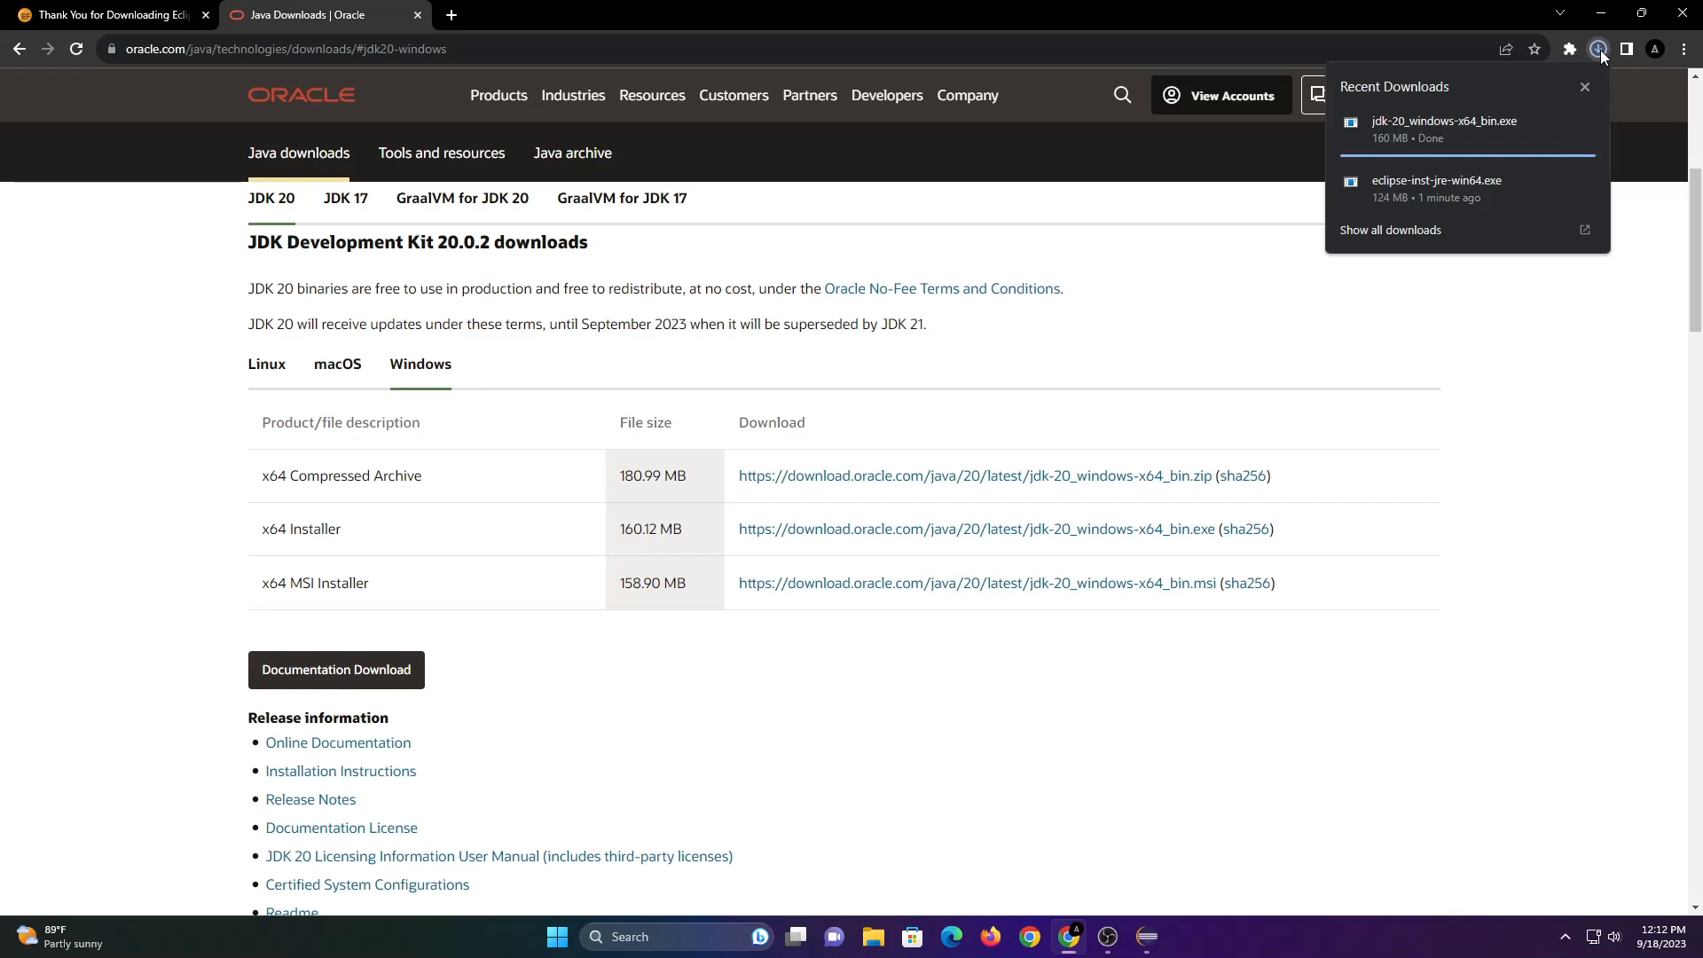
left_click(1468, 126)
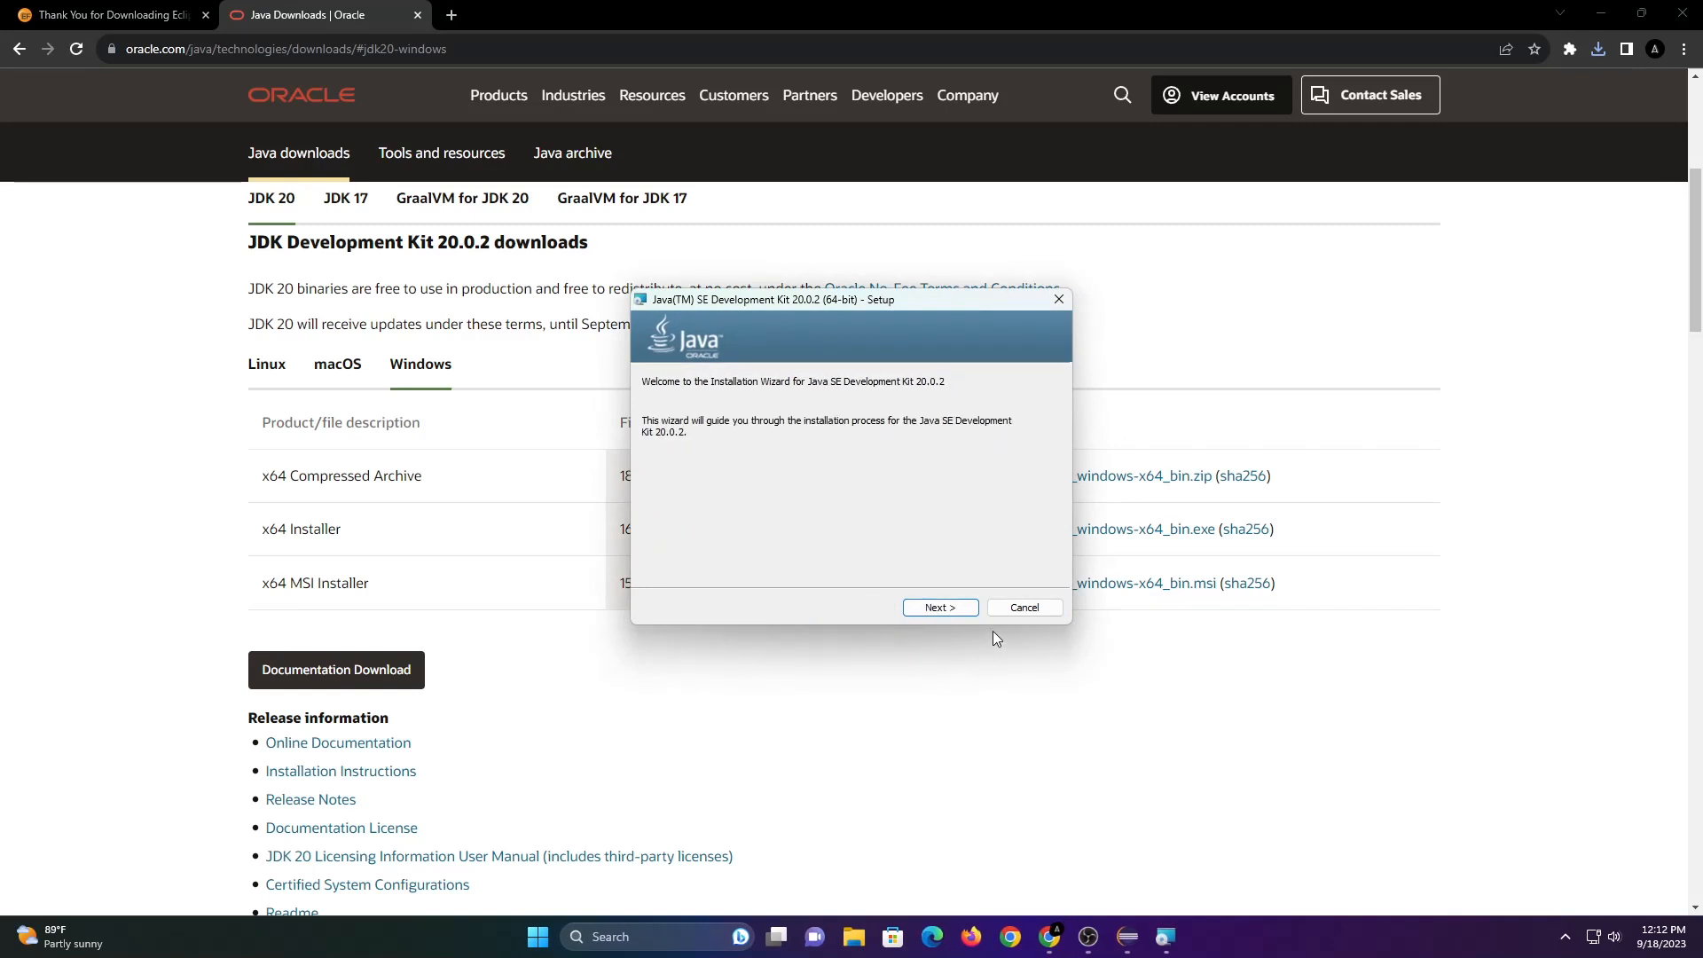
left_click(938, 613)
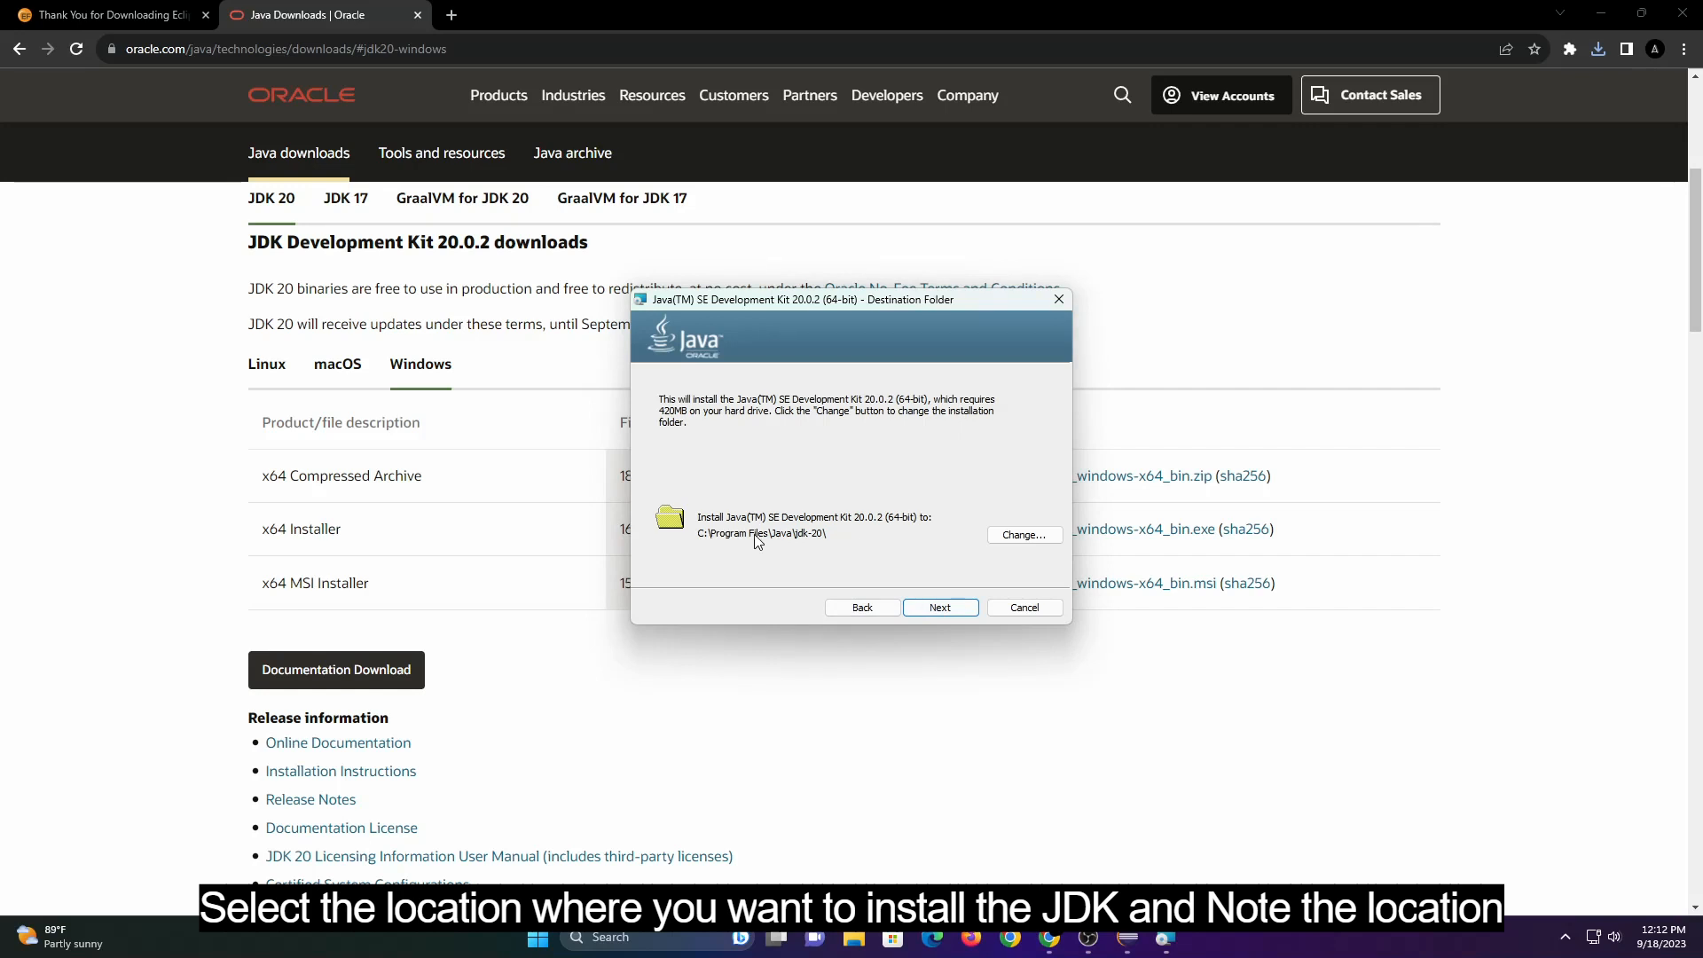
left_click(942, 608)
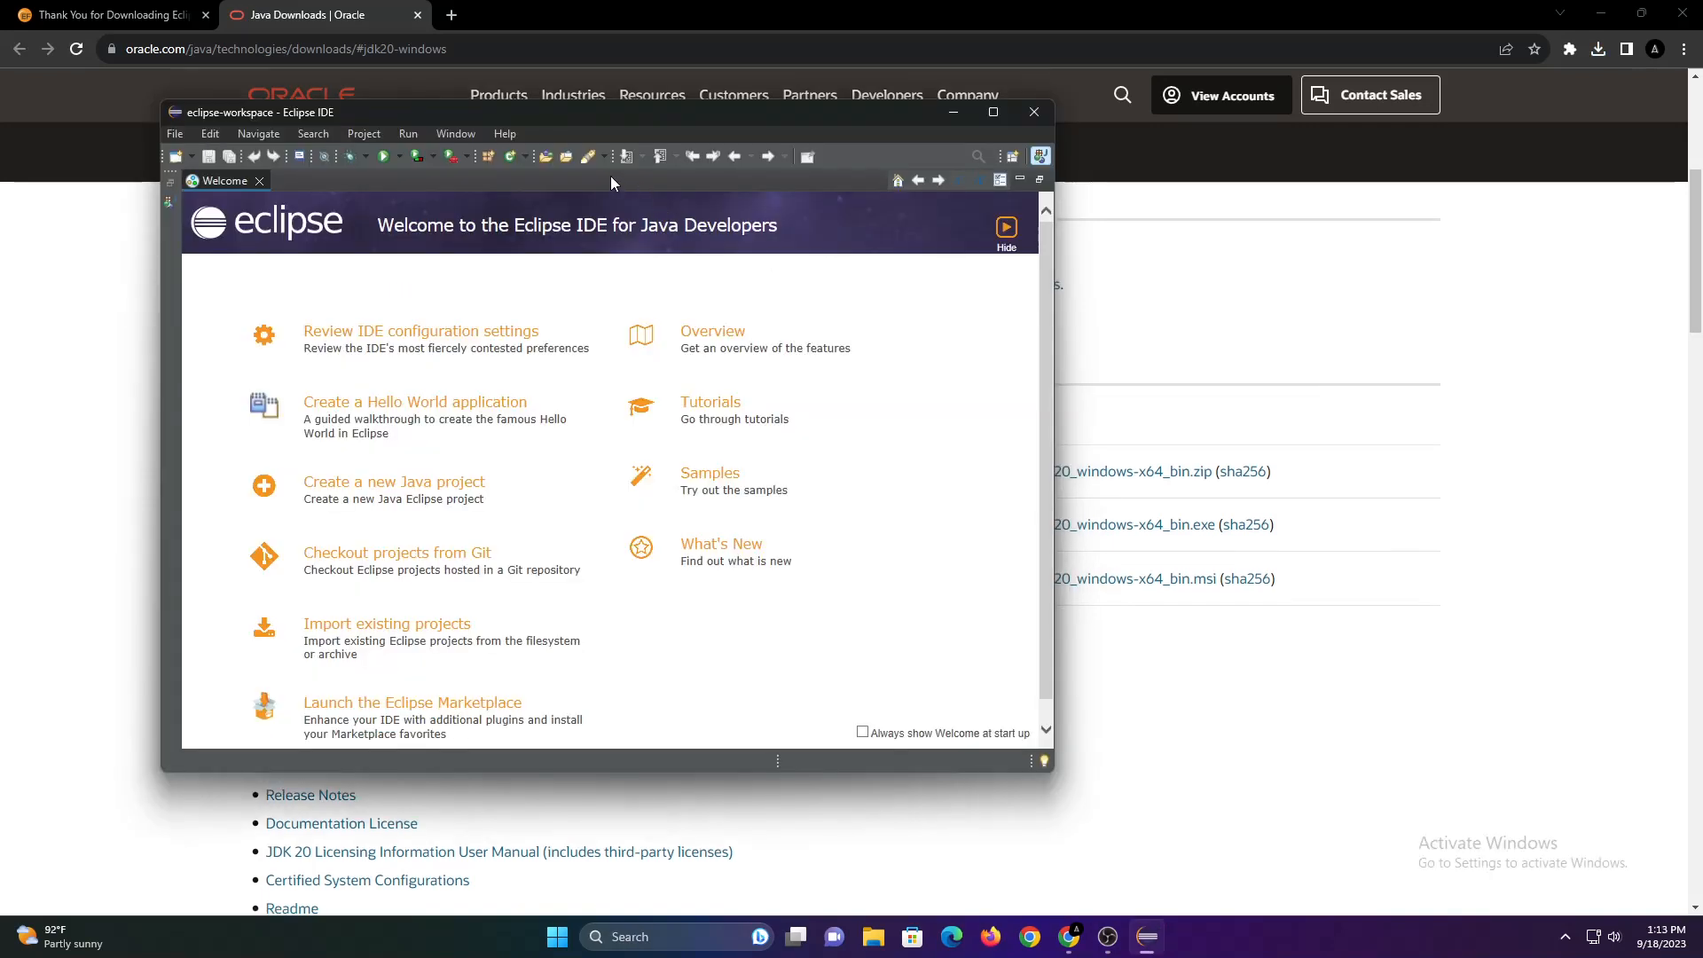
Open the Installed JREs settings under Java in the Eclipse preferences.
left_click(467, 135)
left_click(497, 298)
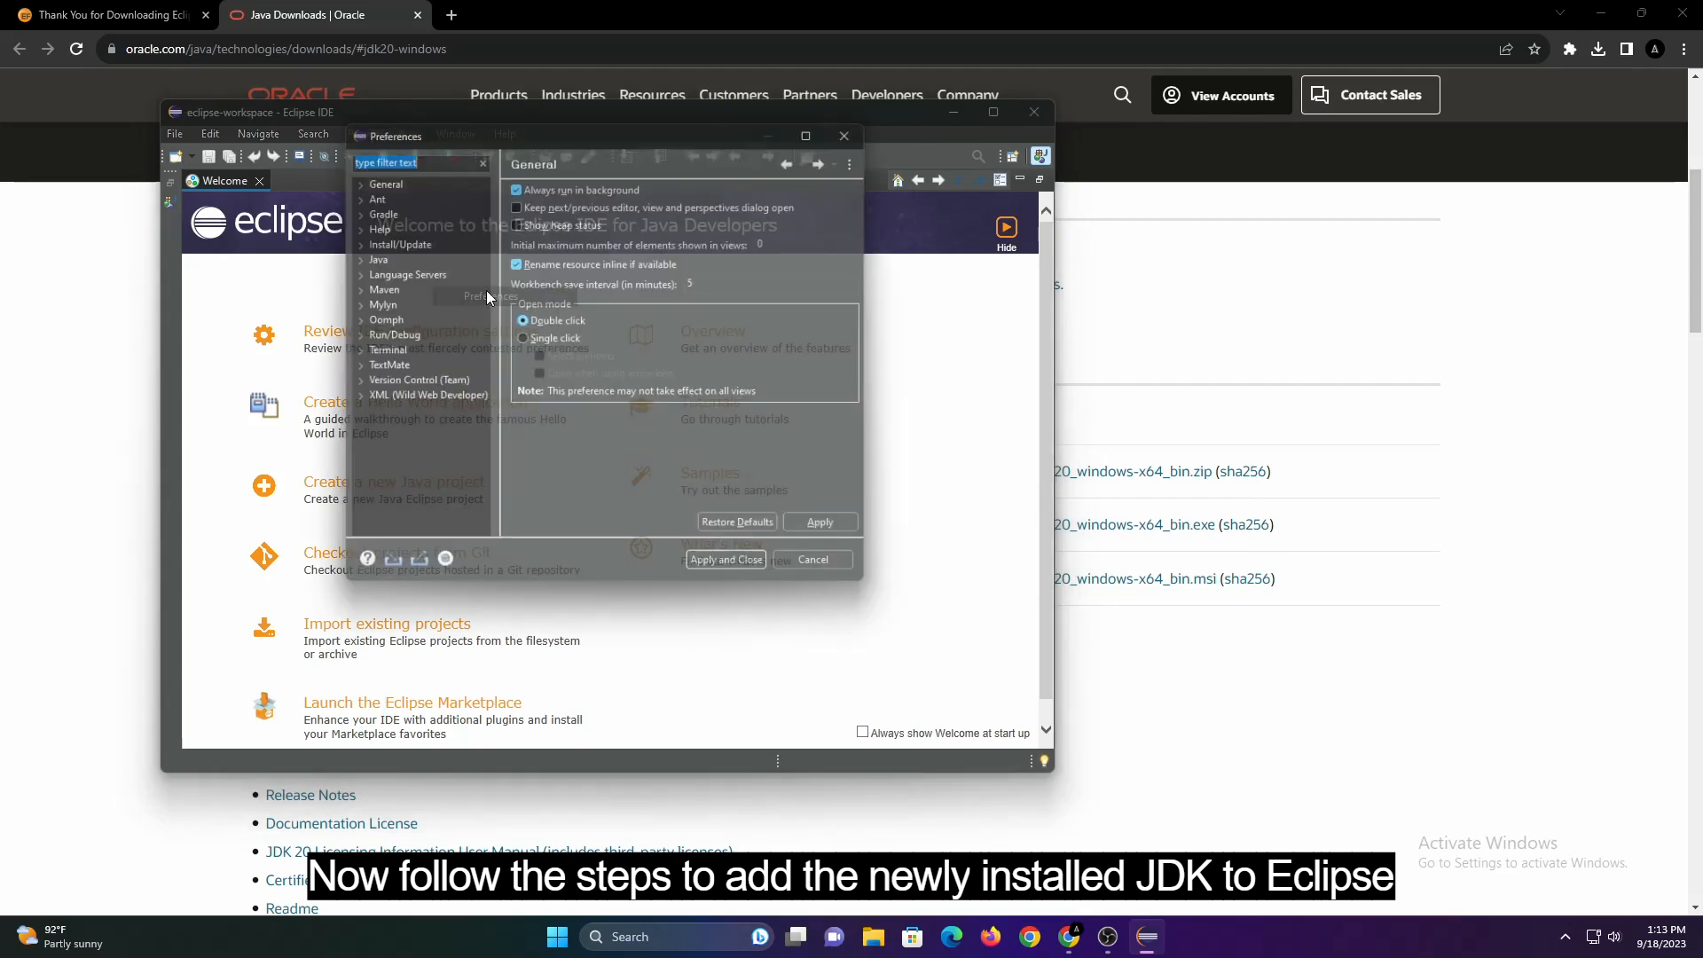
left_click(350, 256)
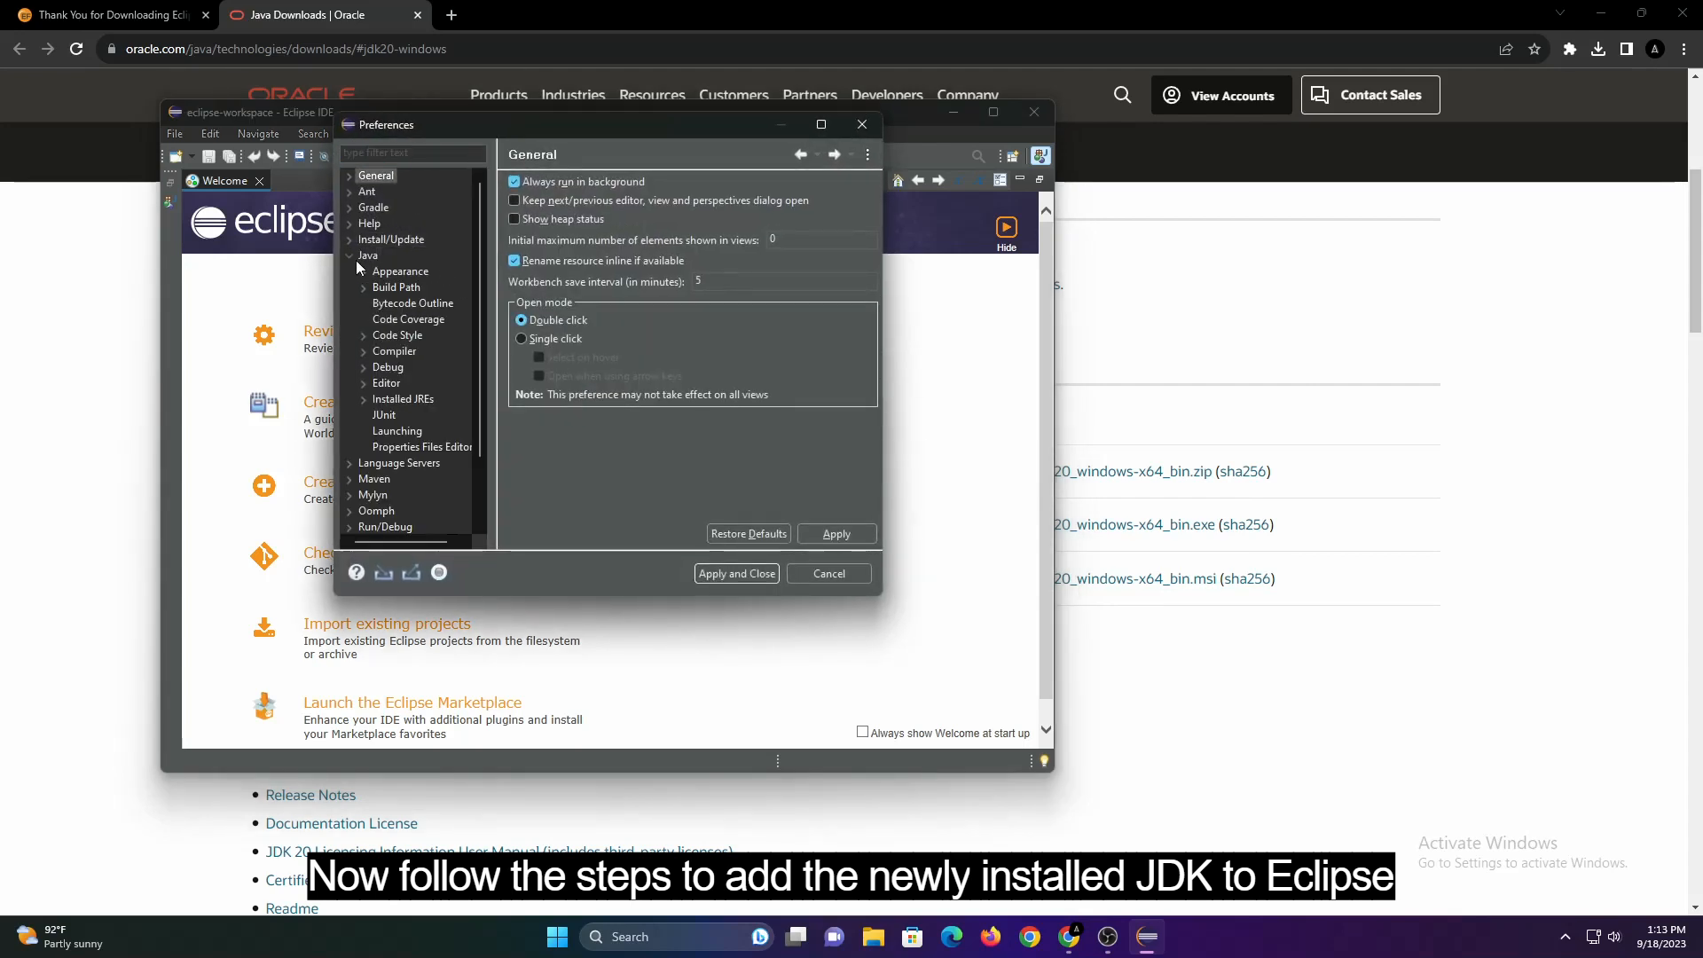
left_click(397, 401)
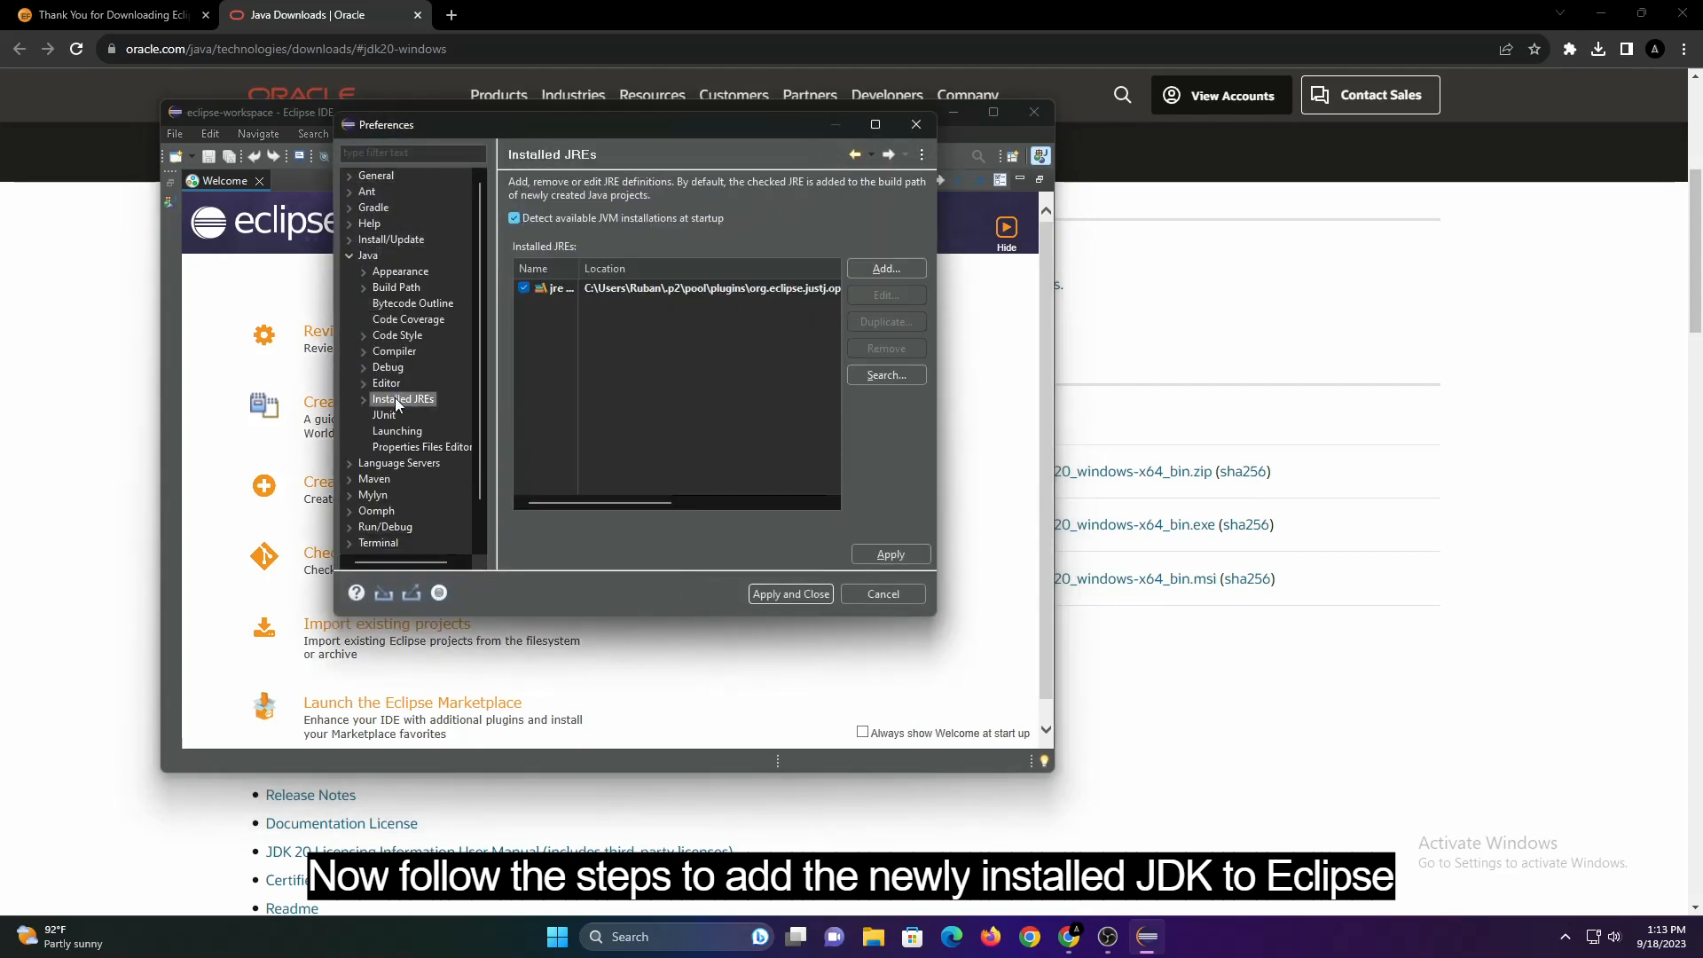
Add a new JRE definition with C:\Program Files\Java\jdk-20 as its JRE home.
left_click(865, 266)
left_click(636, 472)
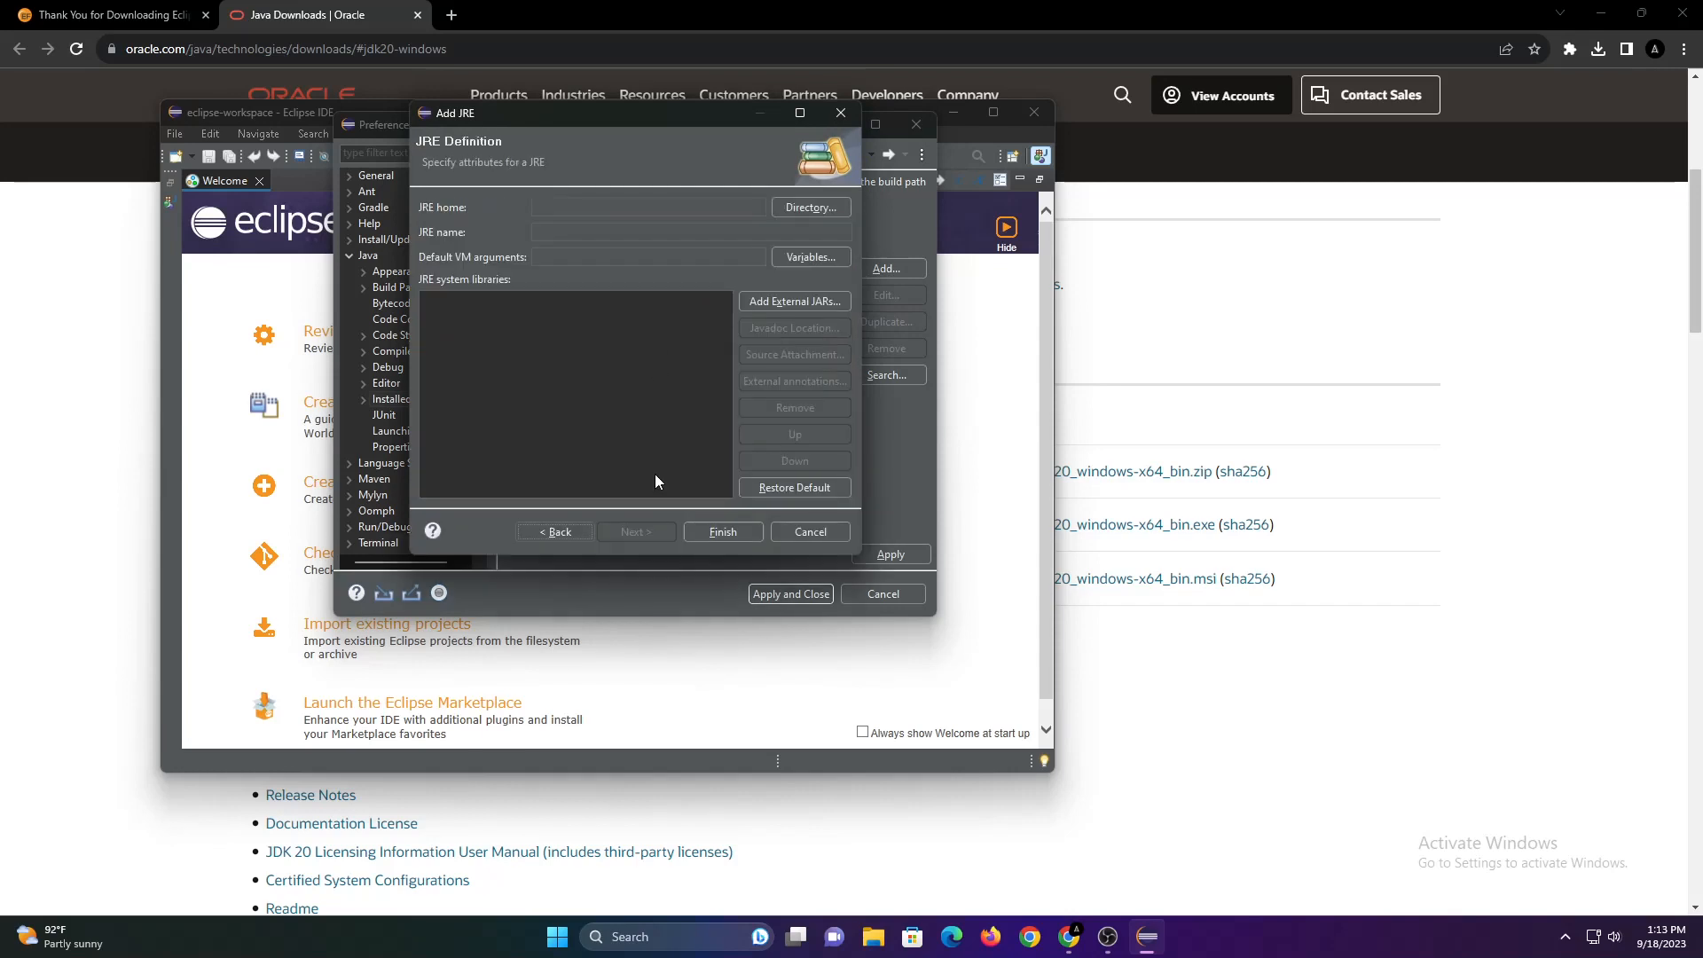
left_click(817, 209)
double_click(664, 277)
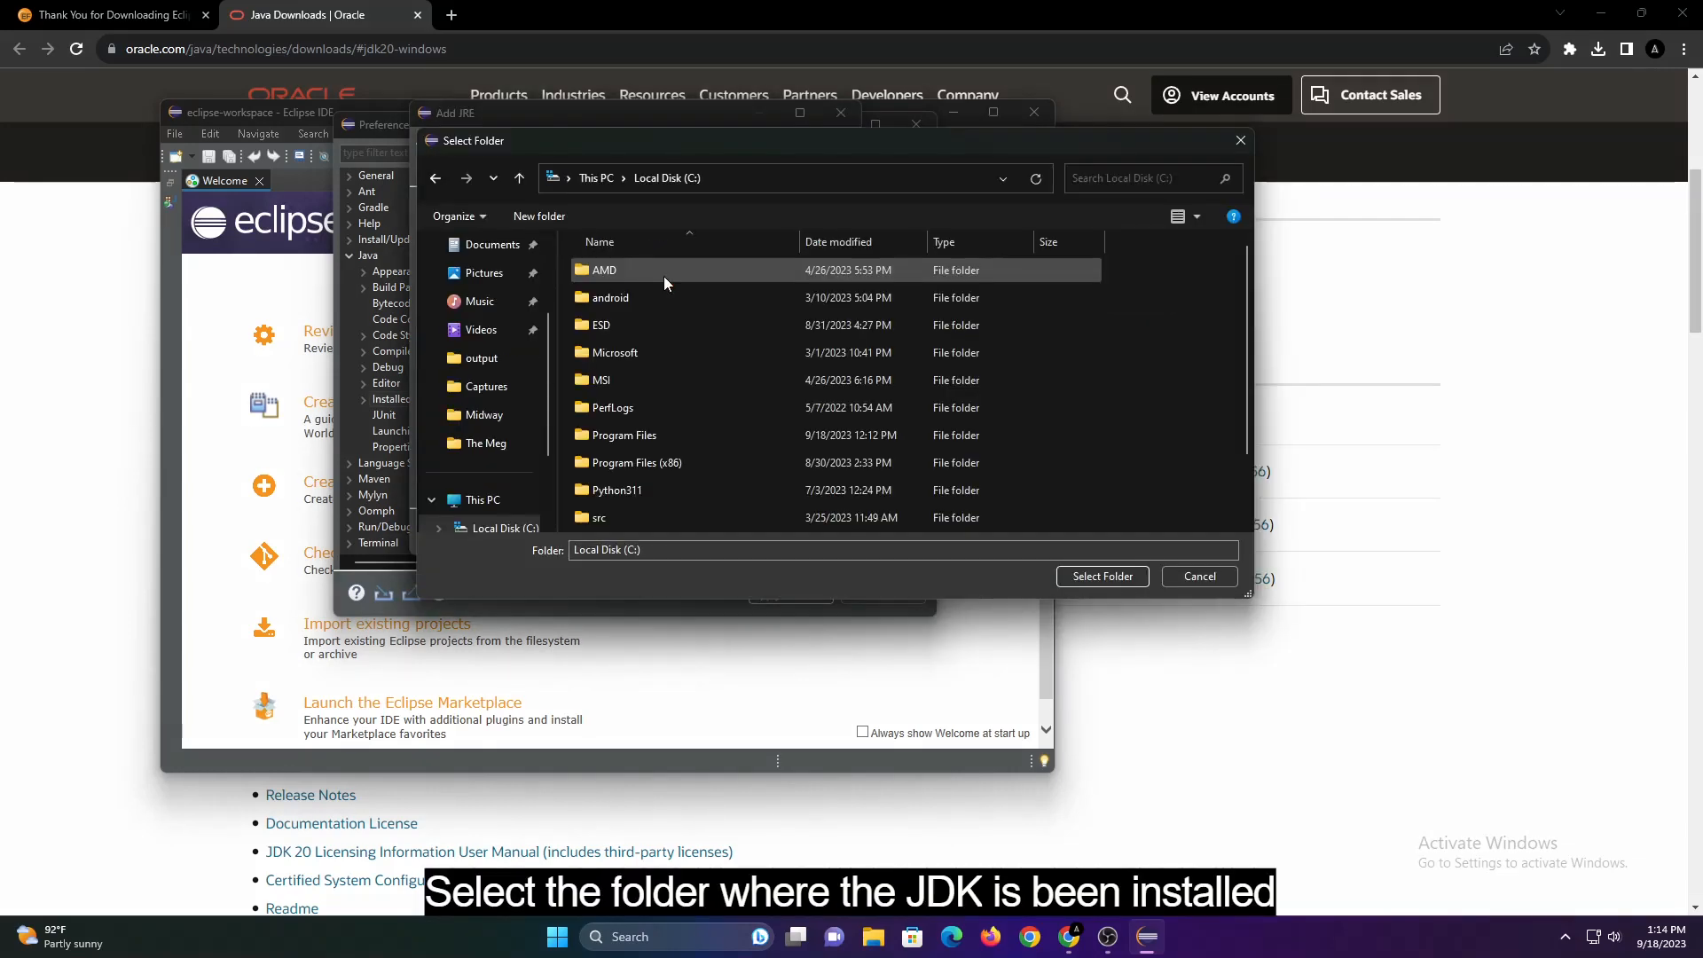
scroll(664, 278, "down", 1)
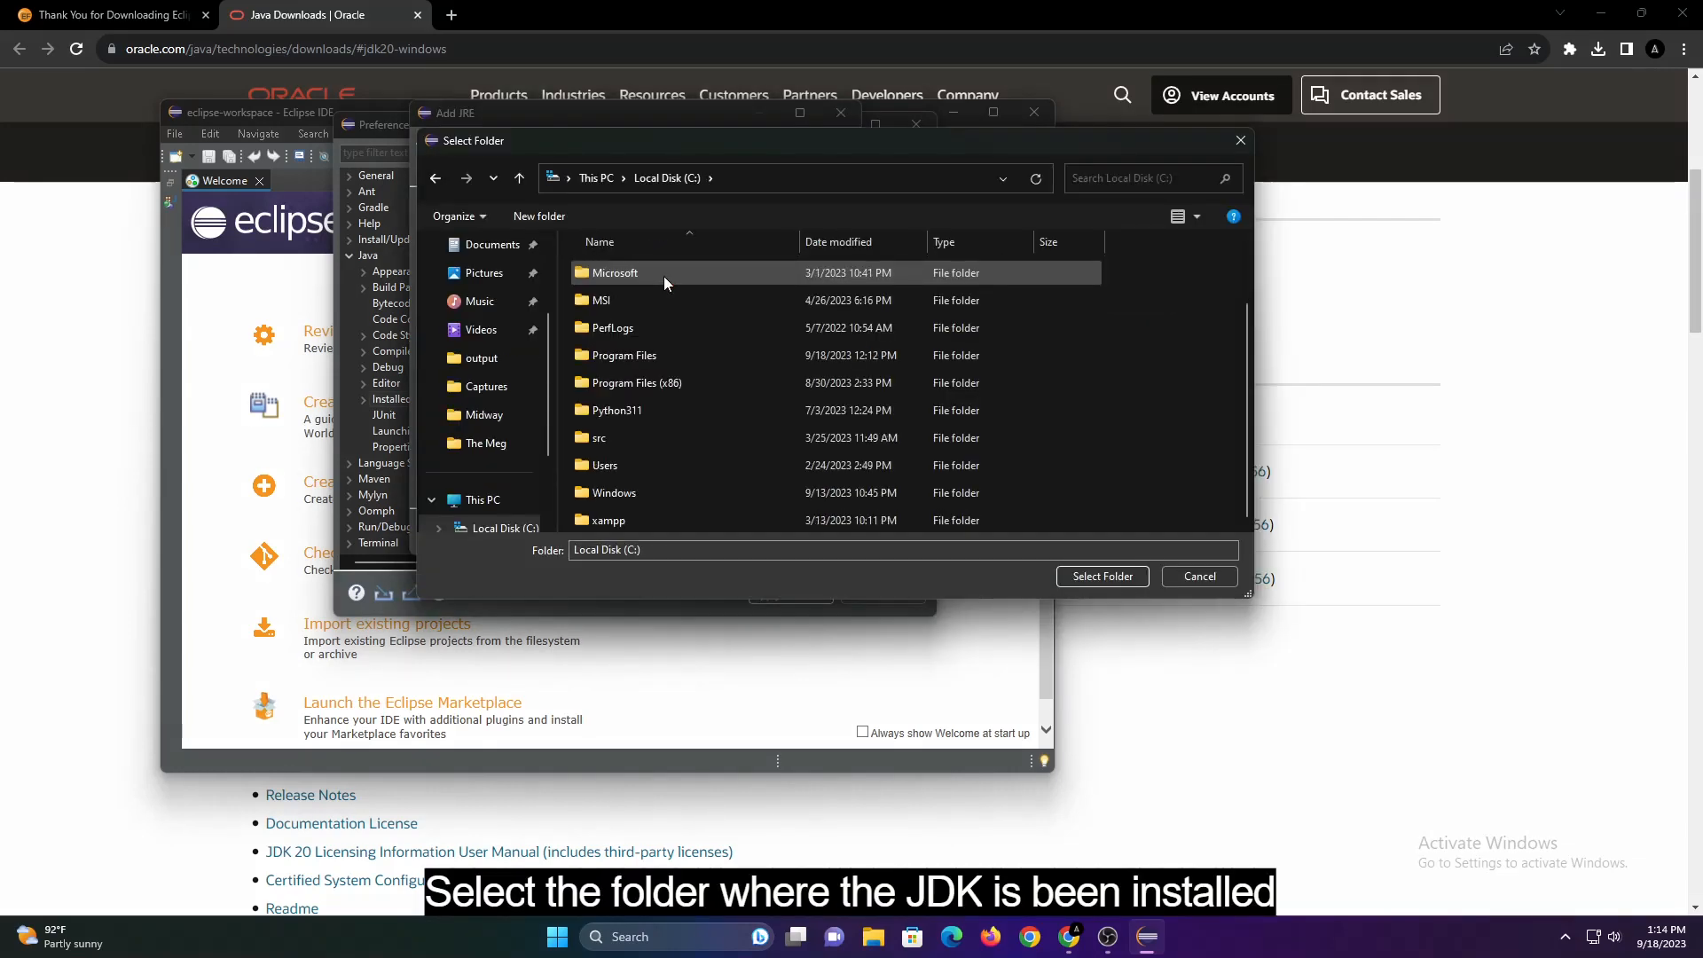
double_click(673, 364)
scroll(671, 363, "down", 2)
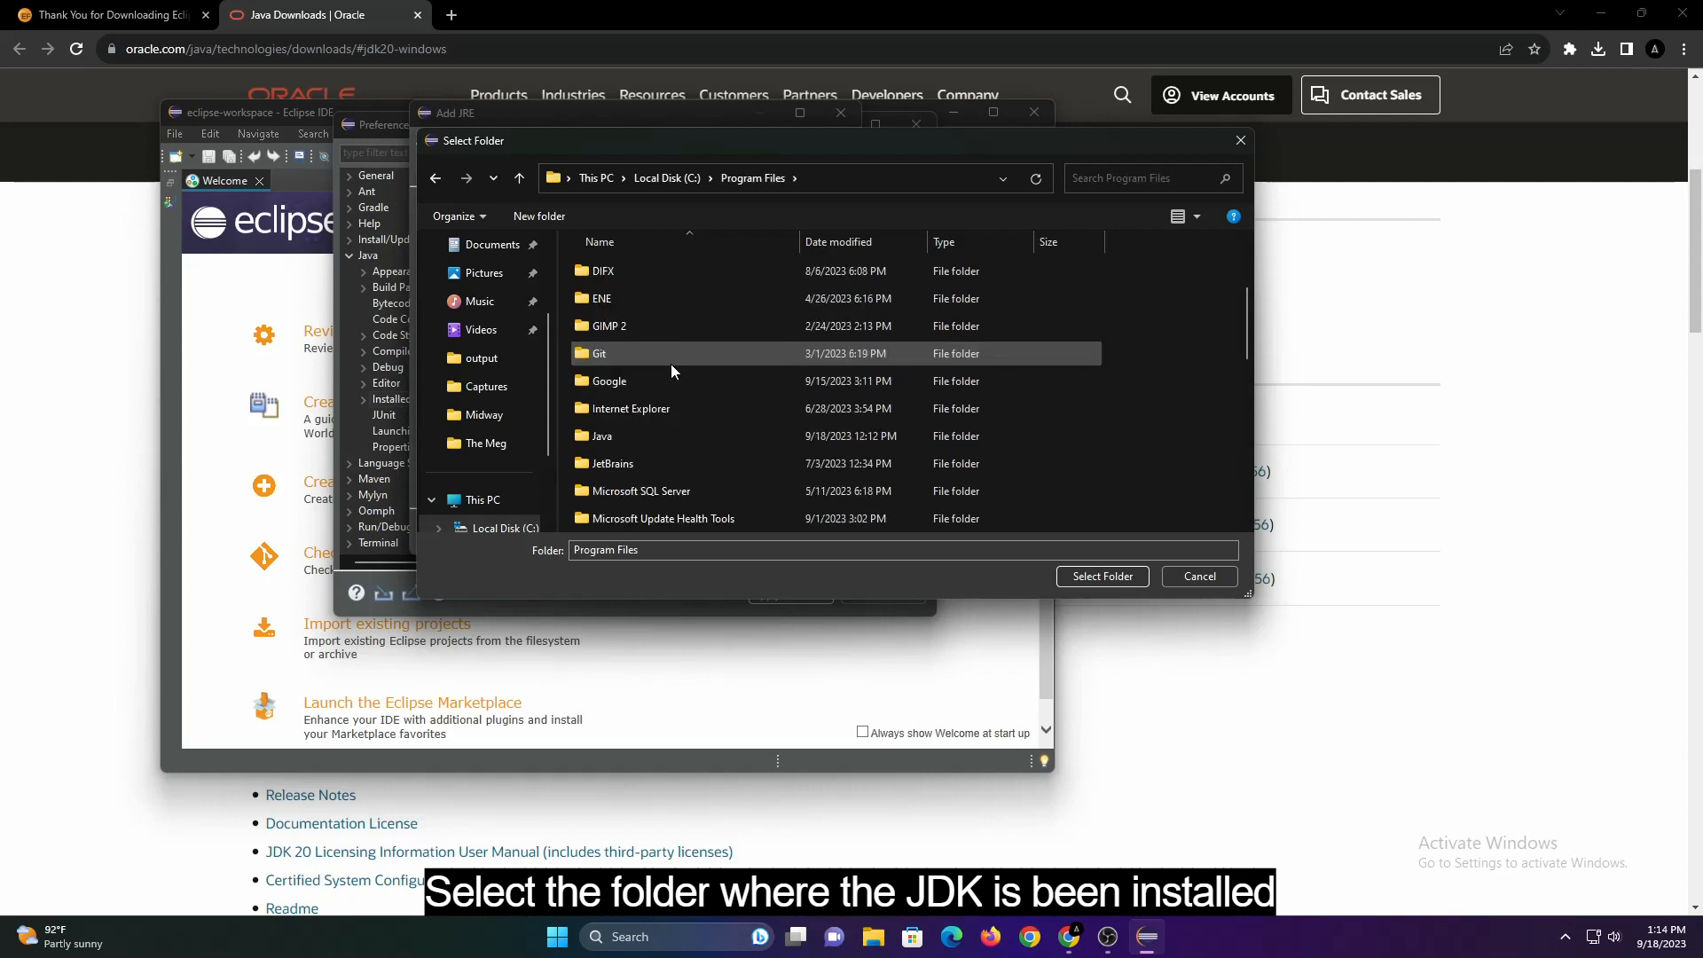
double_click(652, 441)
double_click(659, 275)
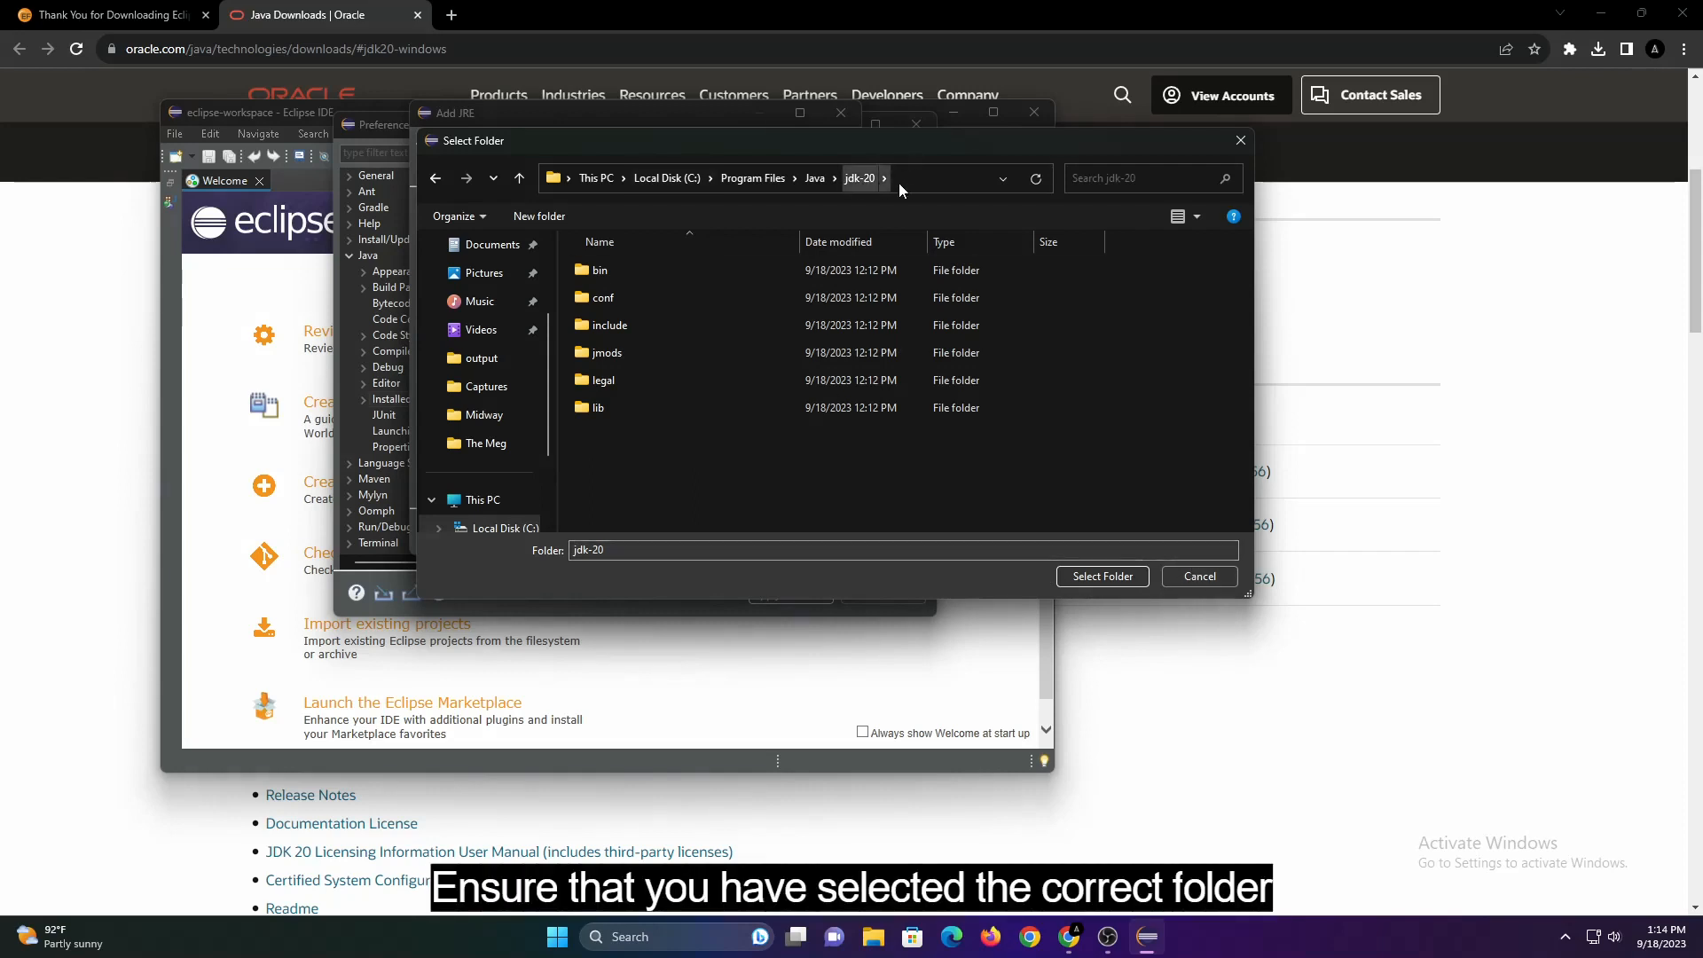
left_click(1087, 578)
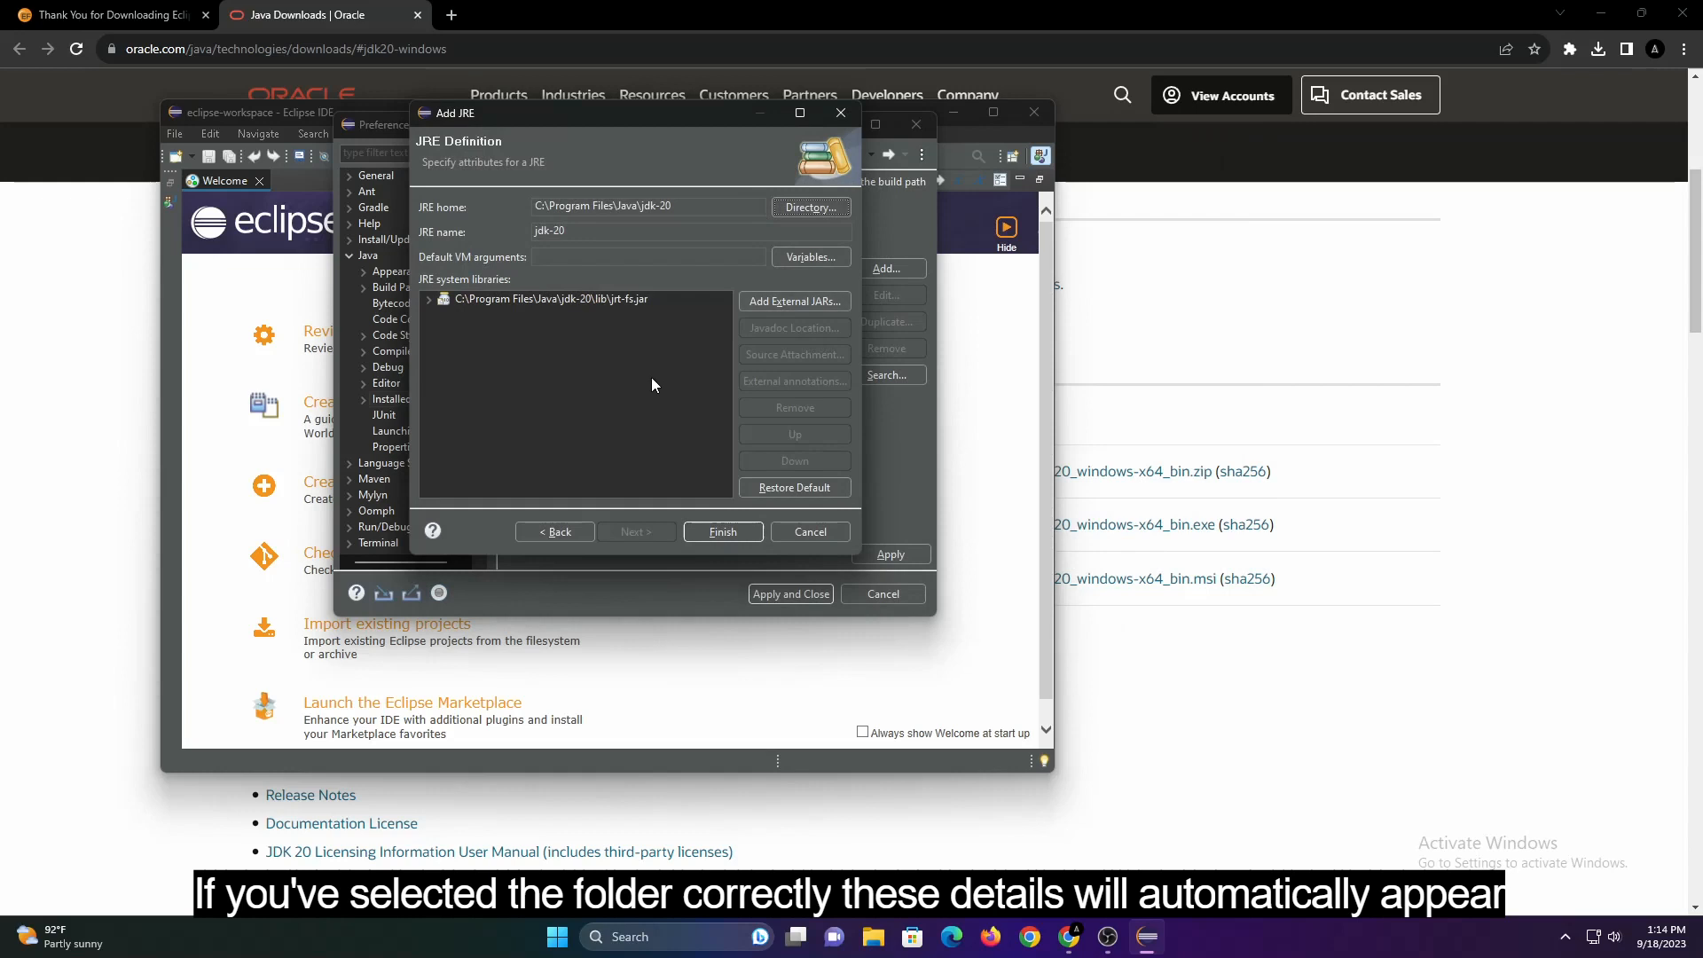
left_click(723, 531)
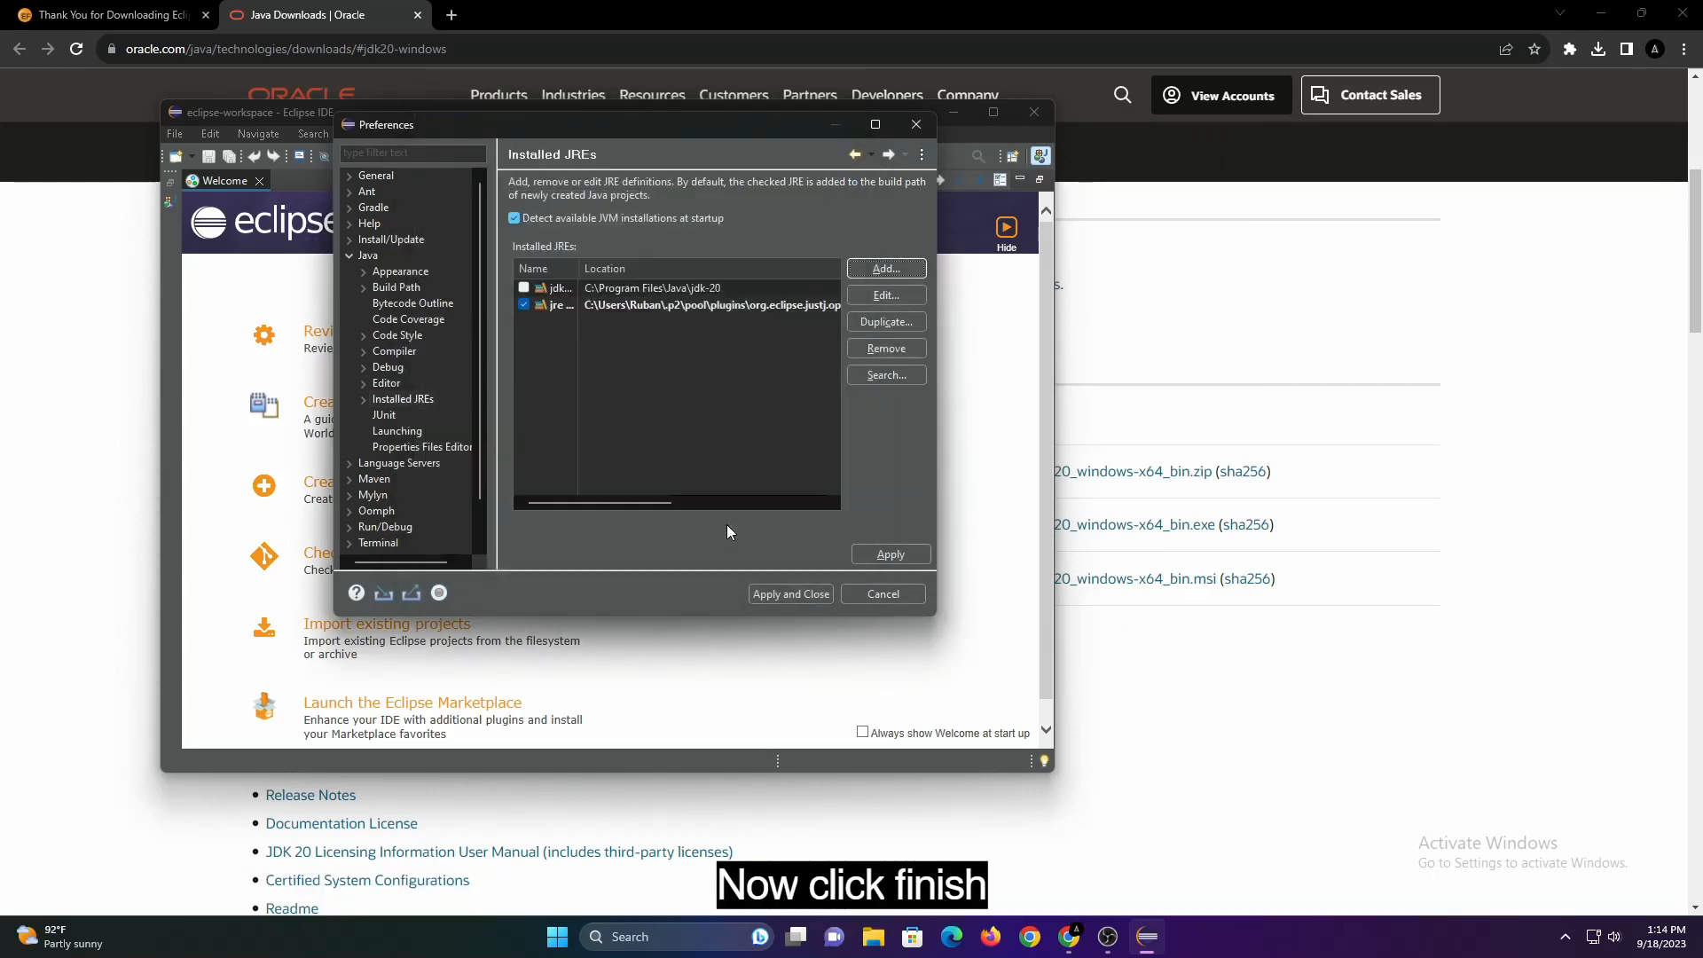
Make jdk-20 the default JRE for new Java projects, then apply and close the preferences.
left_click(524, 289)
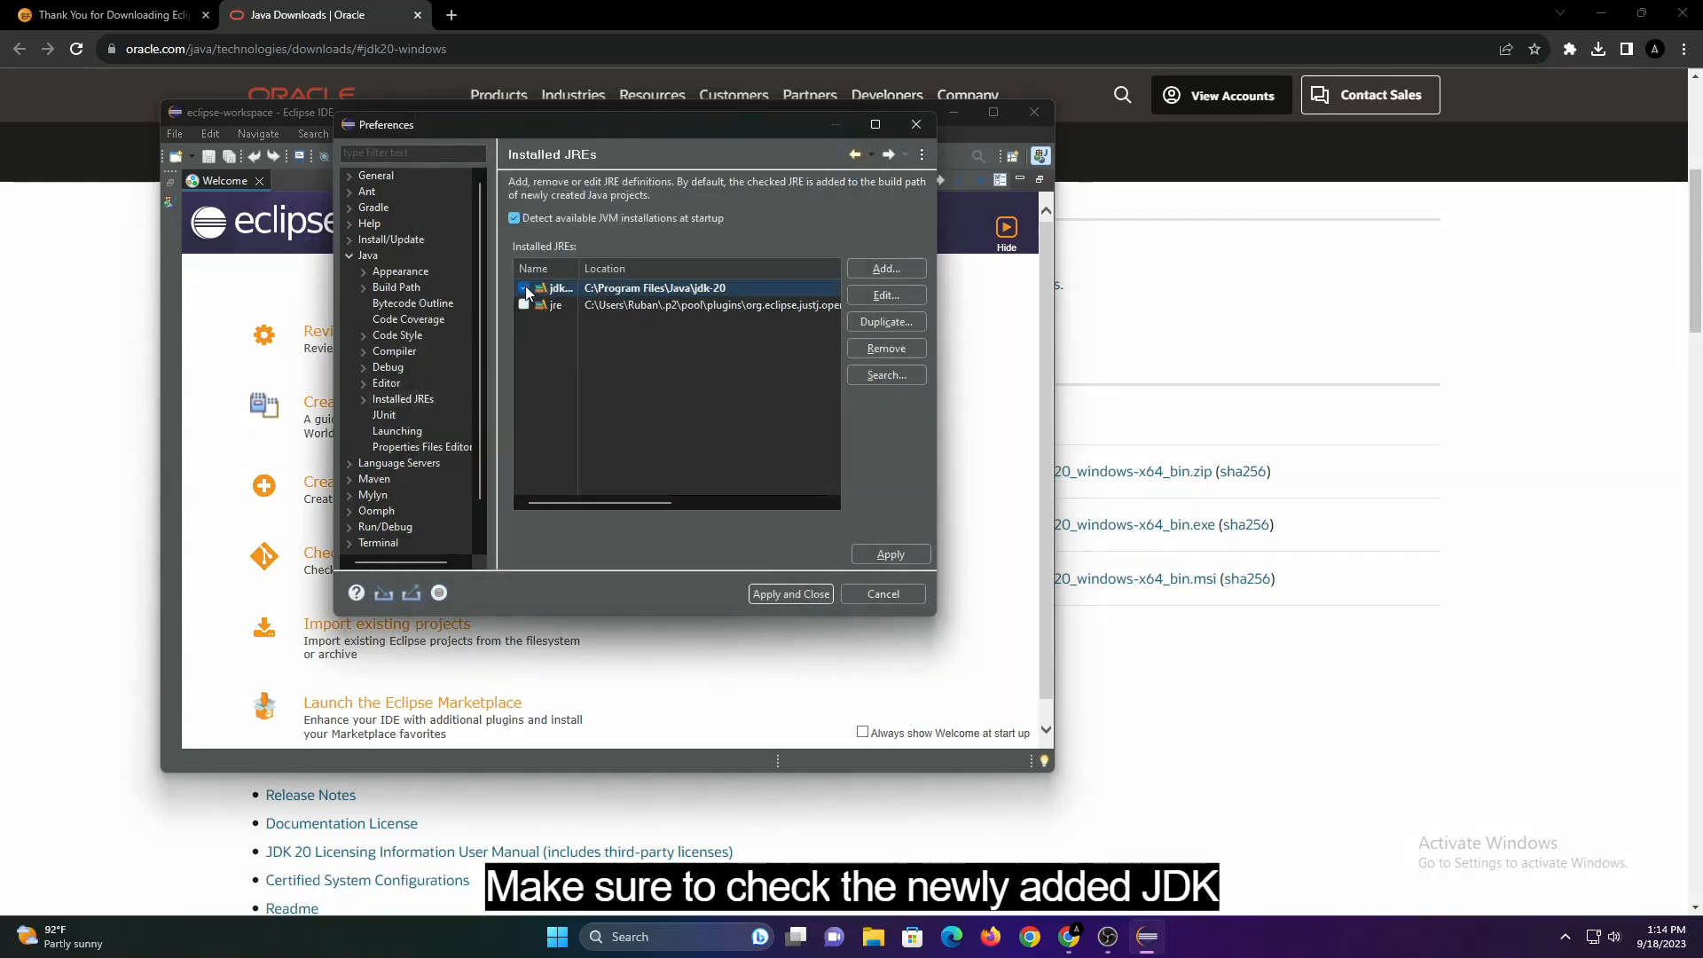
left_click(885, 547)
left_click(786, 591)
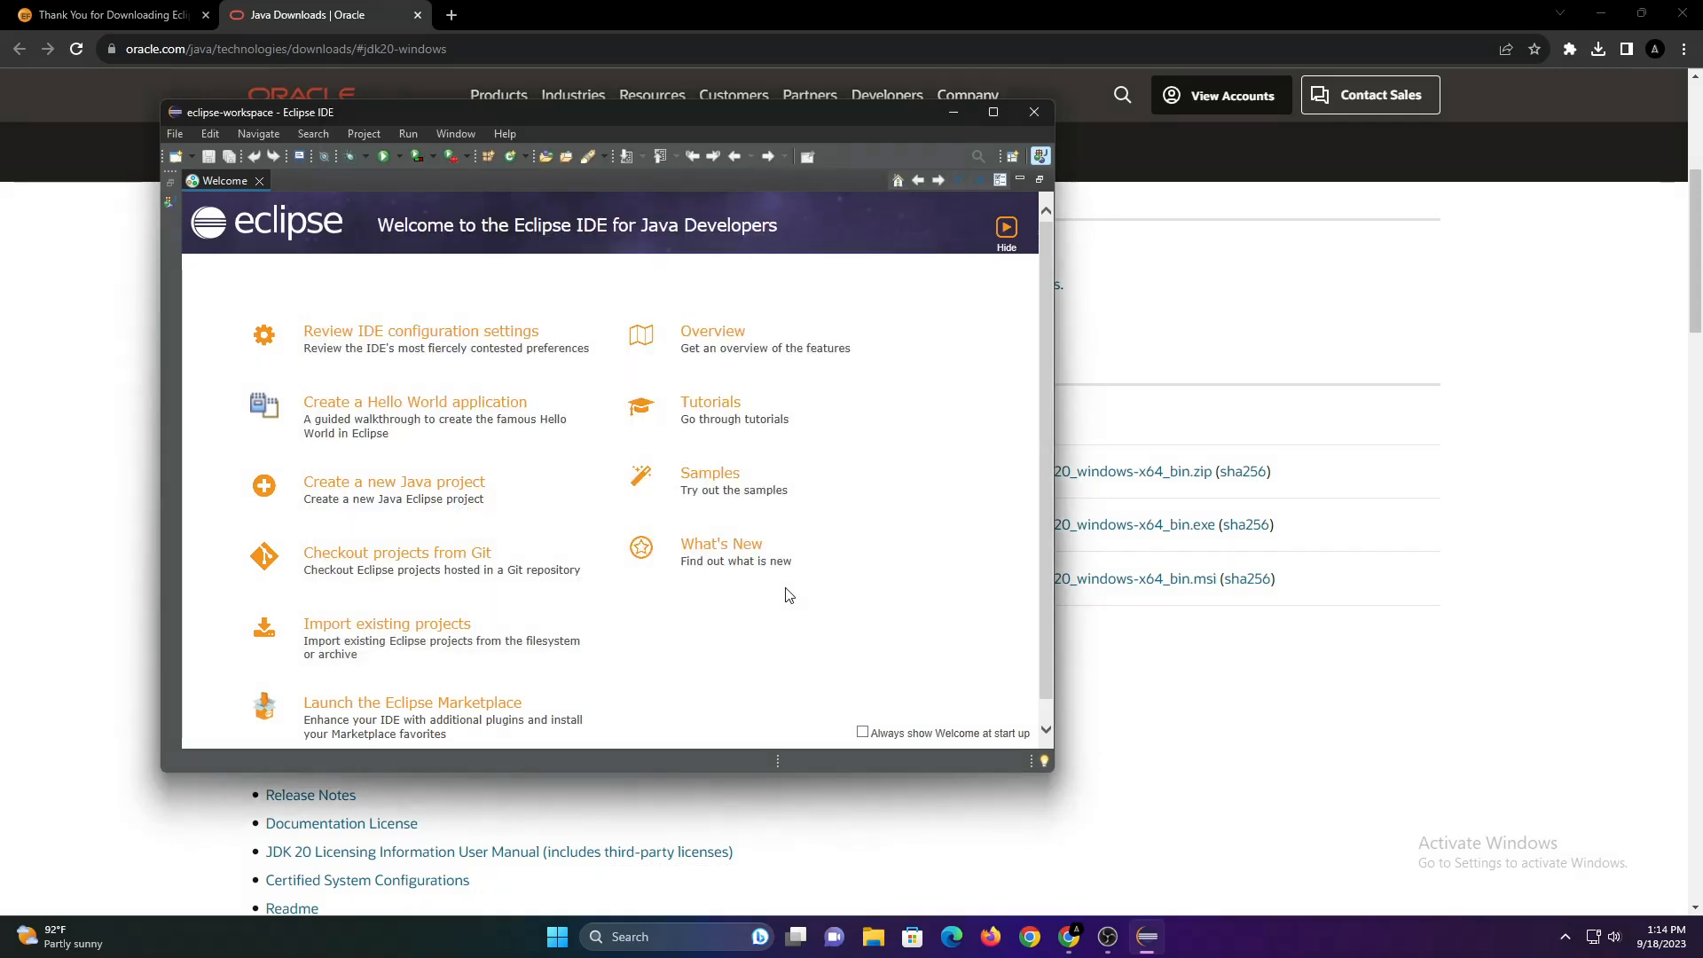